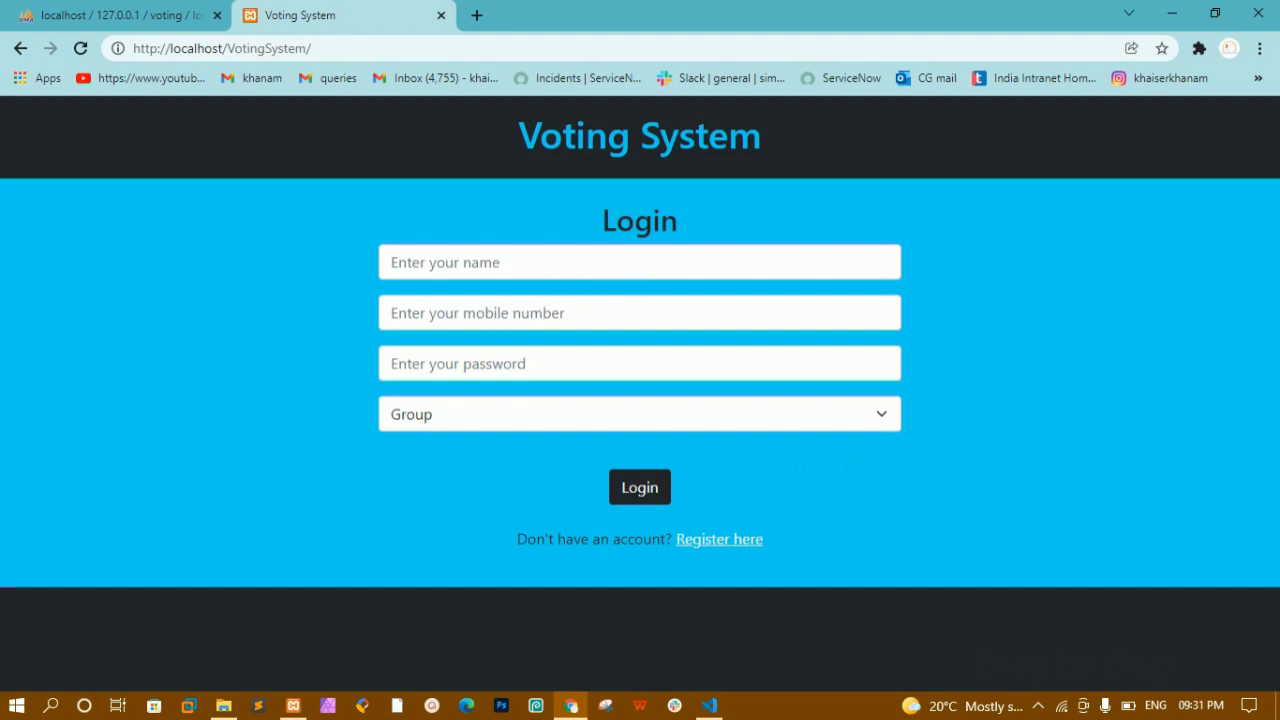
Attempt a login with the voter's name, mobile number and password, then dismiss the invalid-credentials alert
click(640, 414)
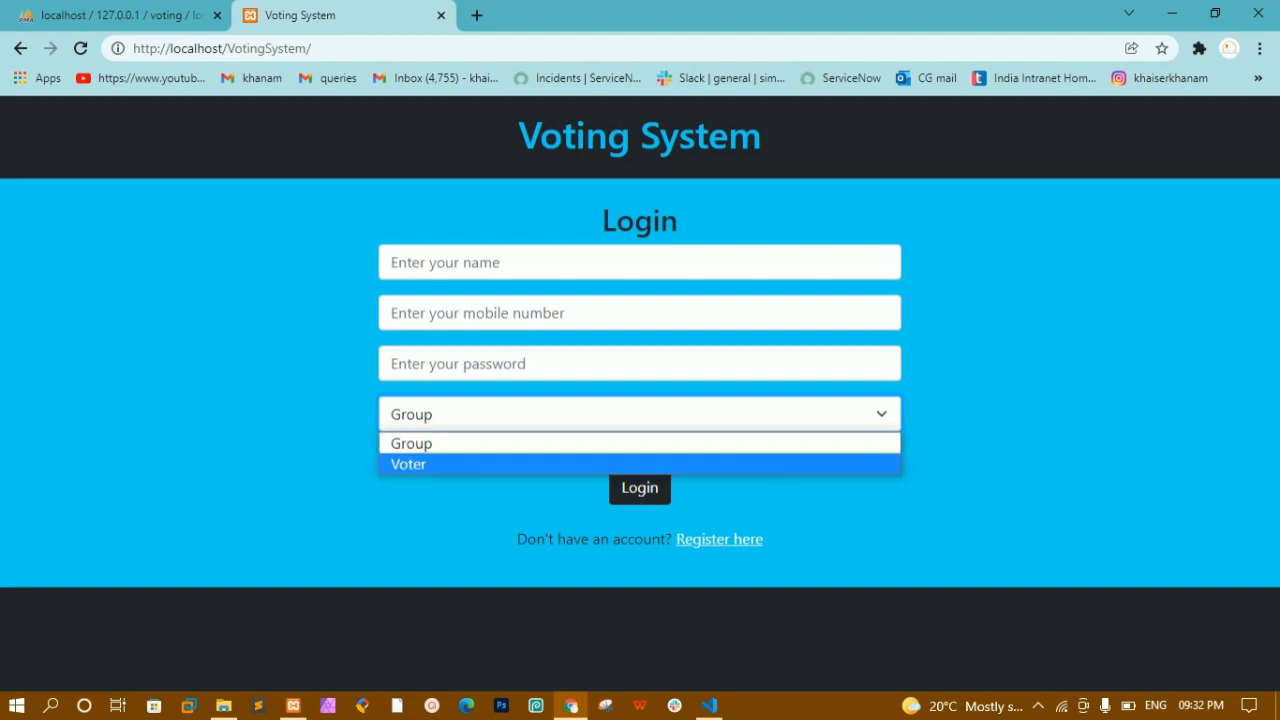
click(640, 262)
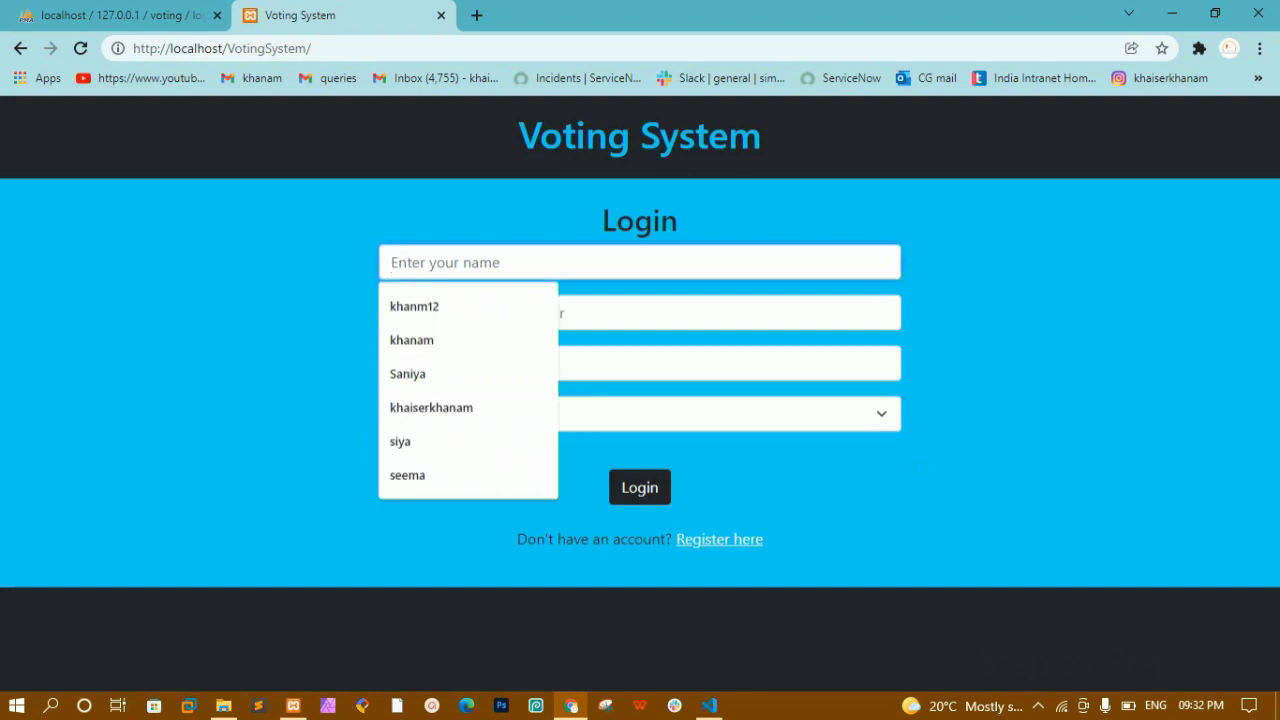
text(Kgaanm)
key(BackSpace)
key(BackSpace)
key(BackSpace)
key(BackSpace)
key(BackSpace)
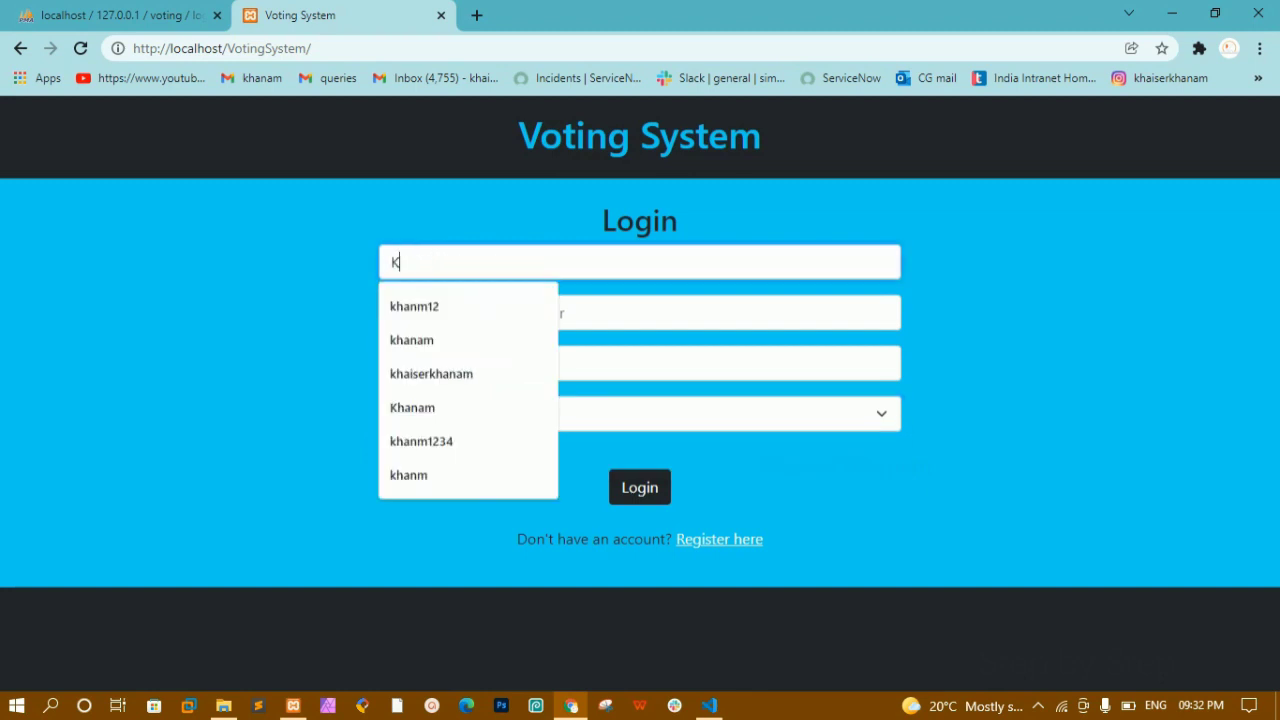
text(hanam)
click(640, 313)
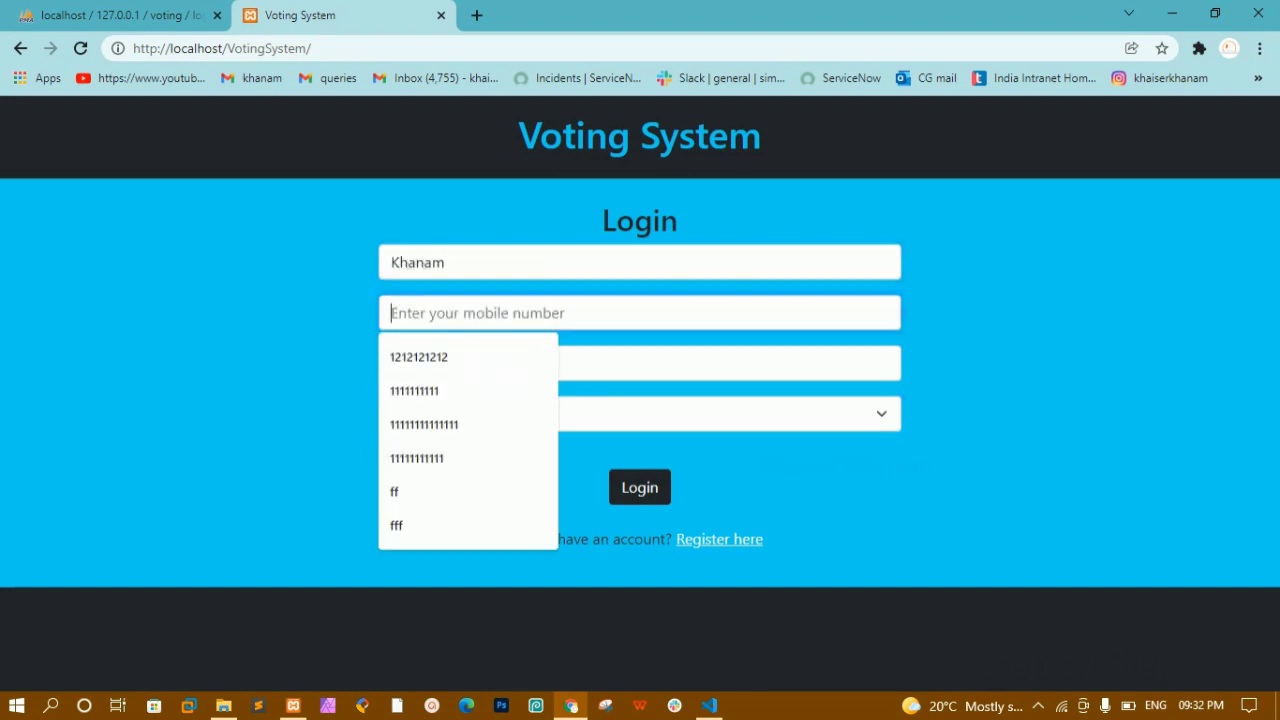
text(1)
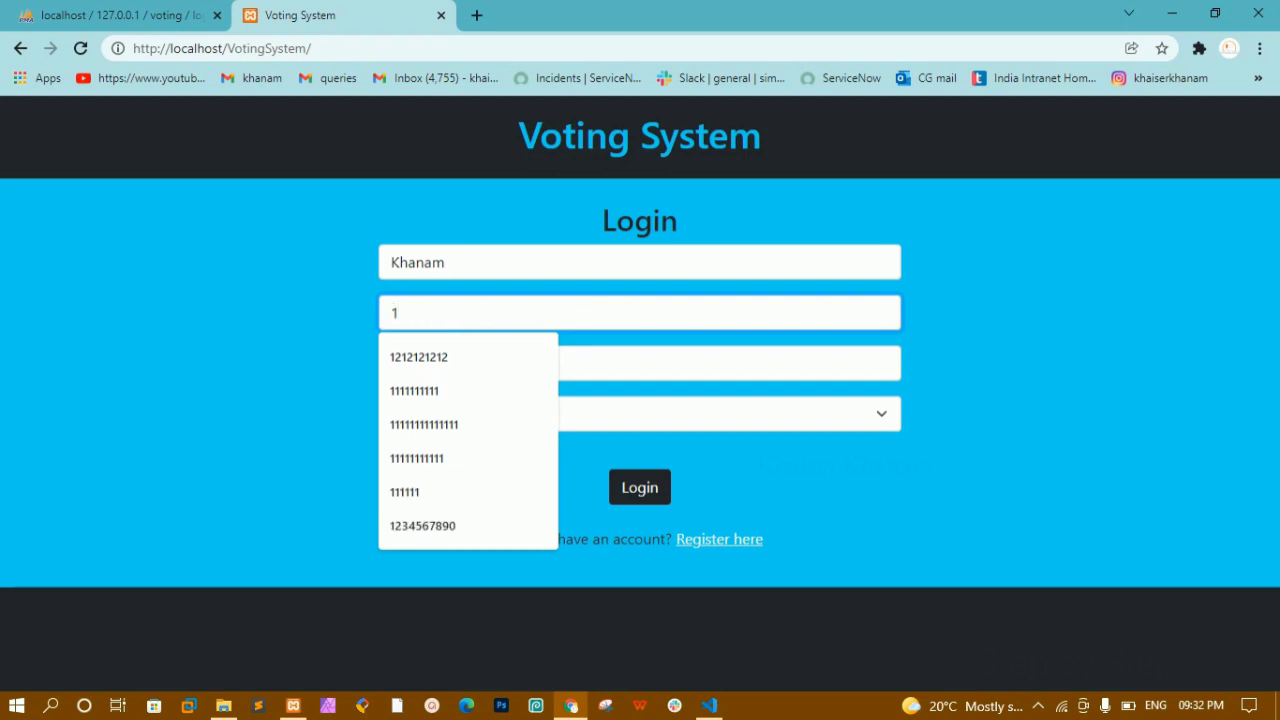
text(111111)
key(Tab)
text(123)
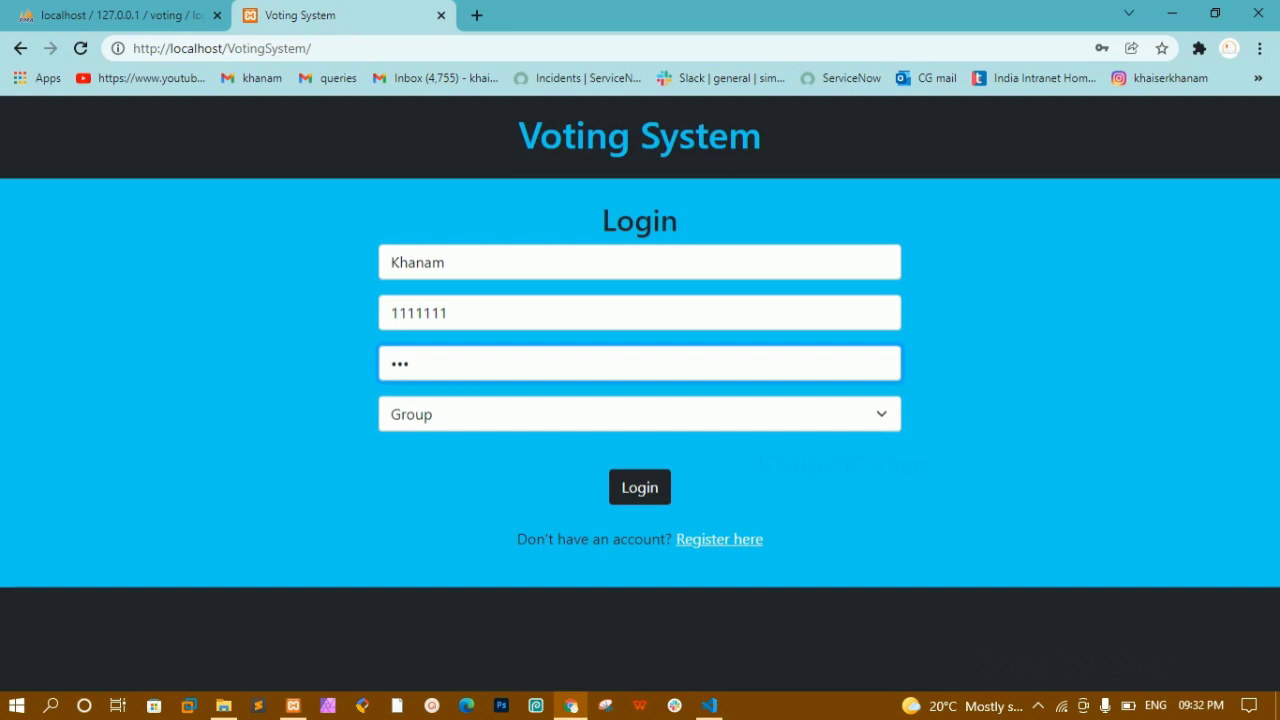
click(639, 487)
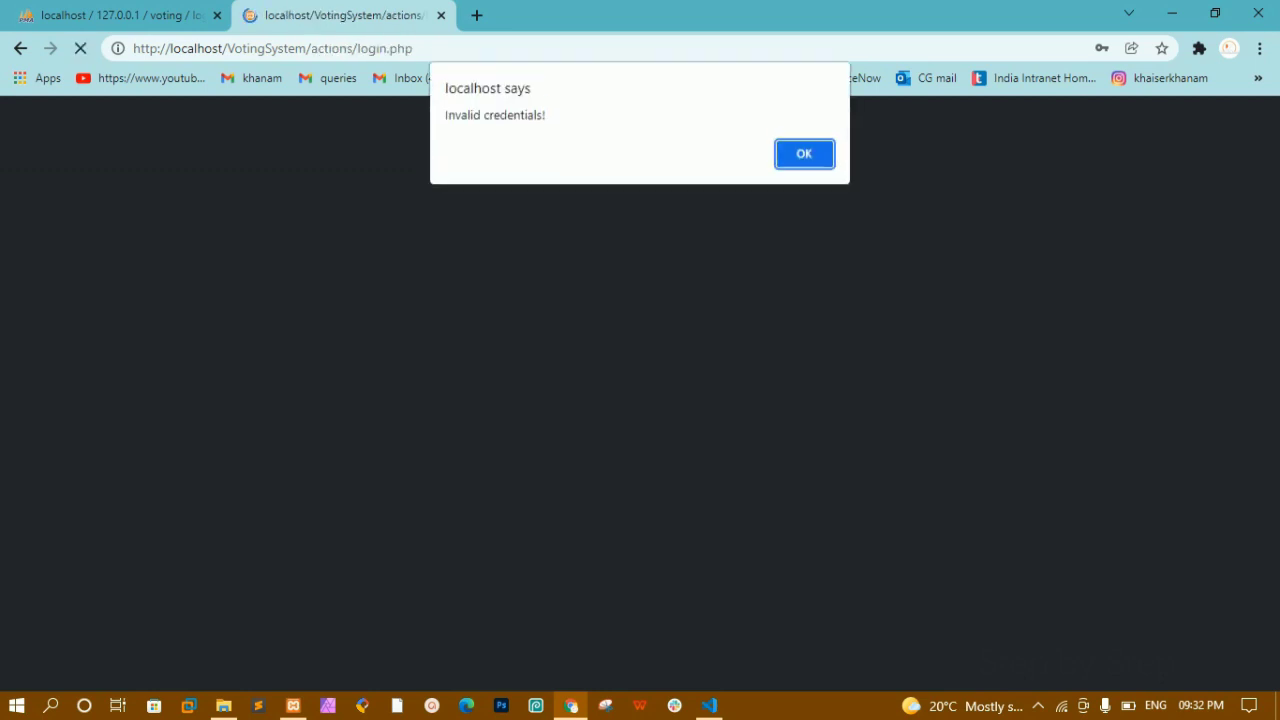
key(Return)
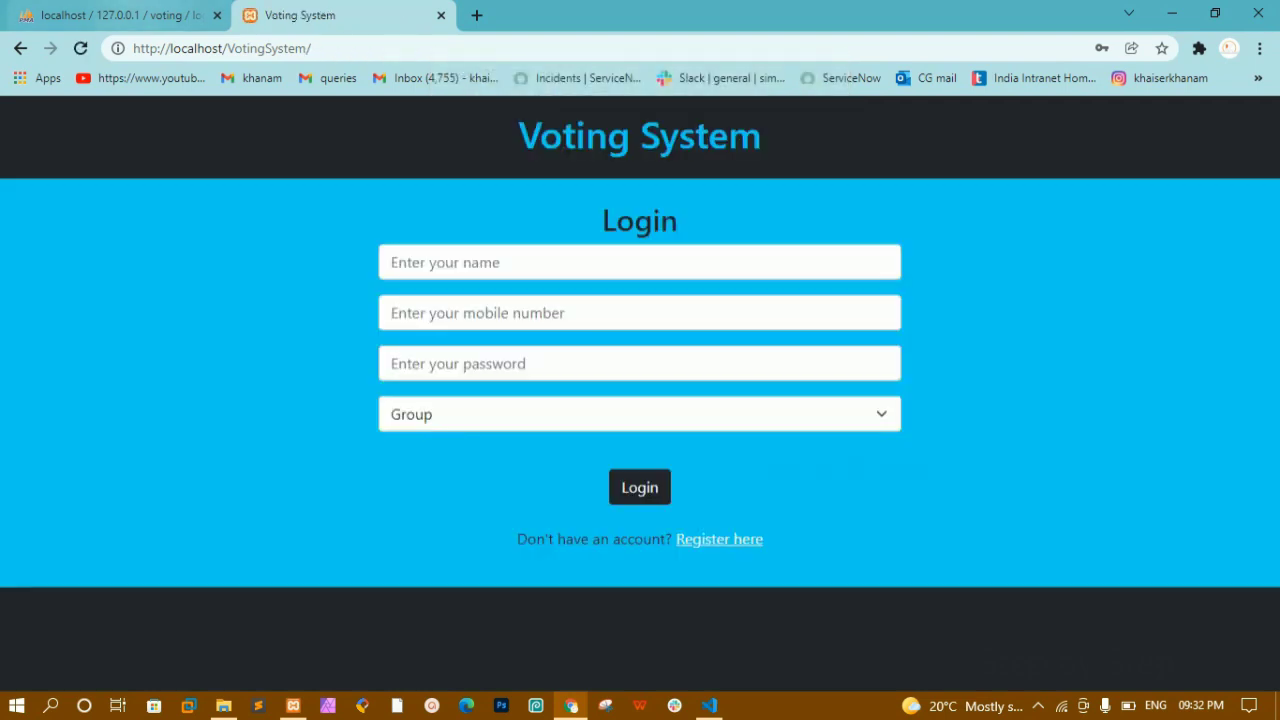
Refresh the logindetails table in phpMyAdmin, then return to the Voting System login page
key(ctrl+1)
key(F5)
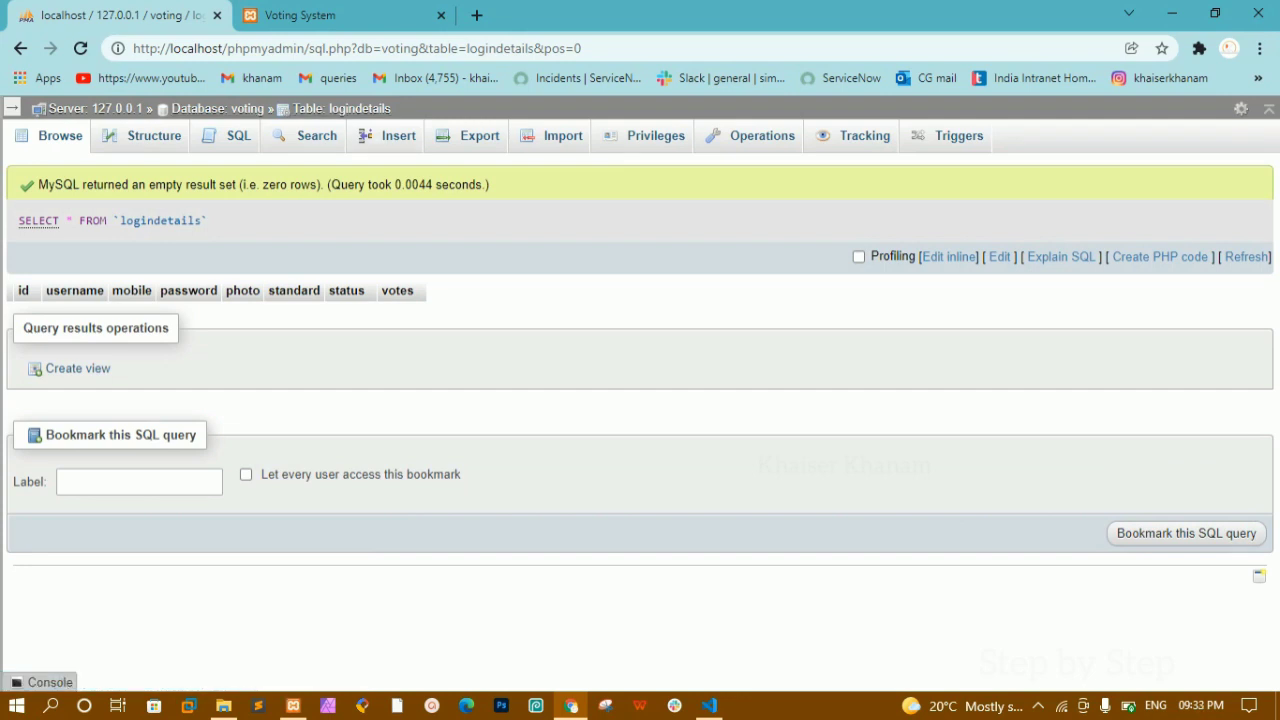
click(300, 15)
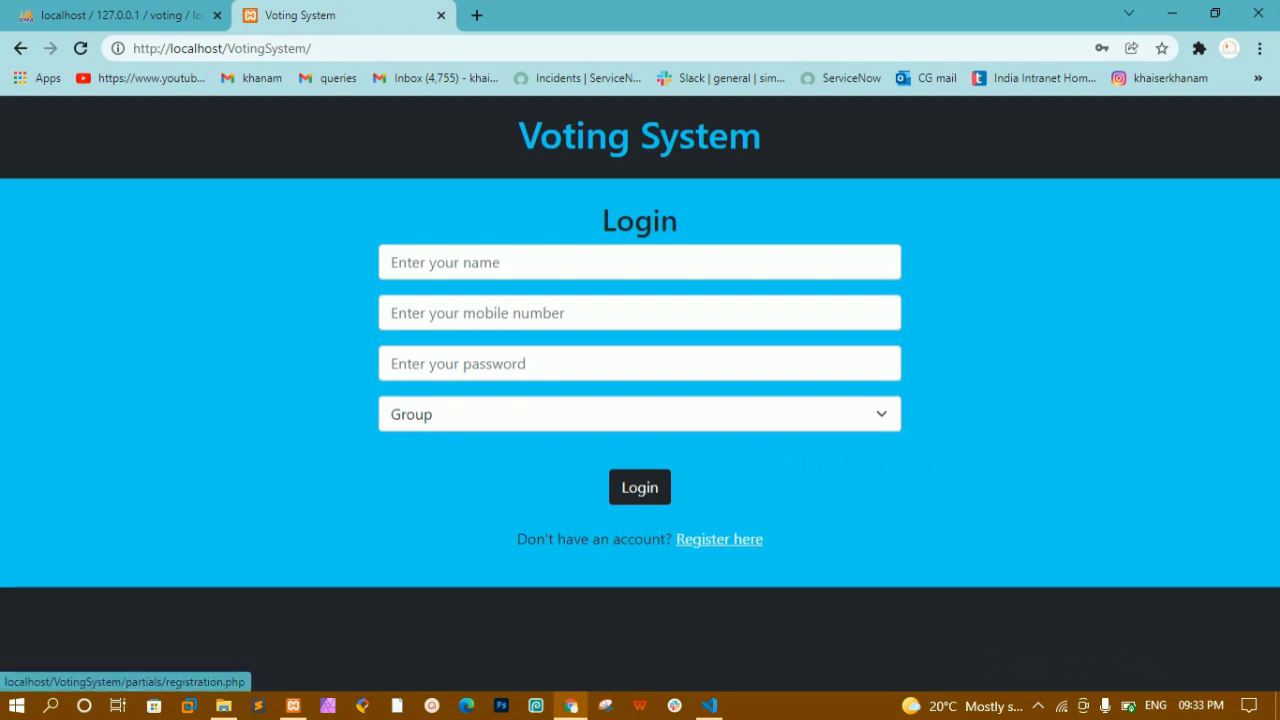
Open the Register Account page, leave Group unchanged, and focus the name field
click(719, 539)
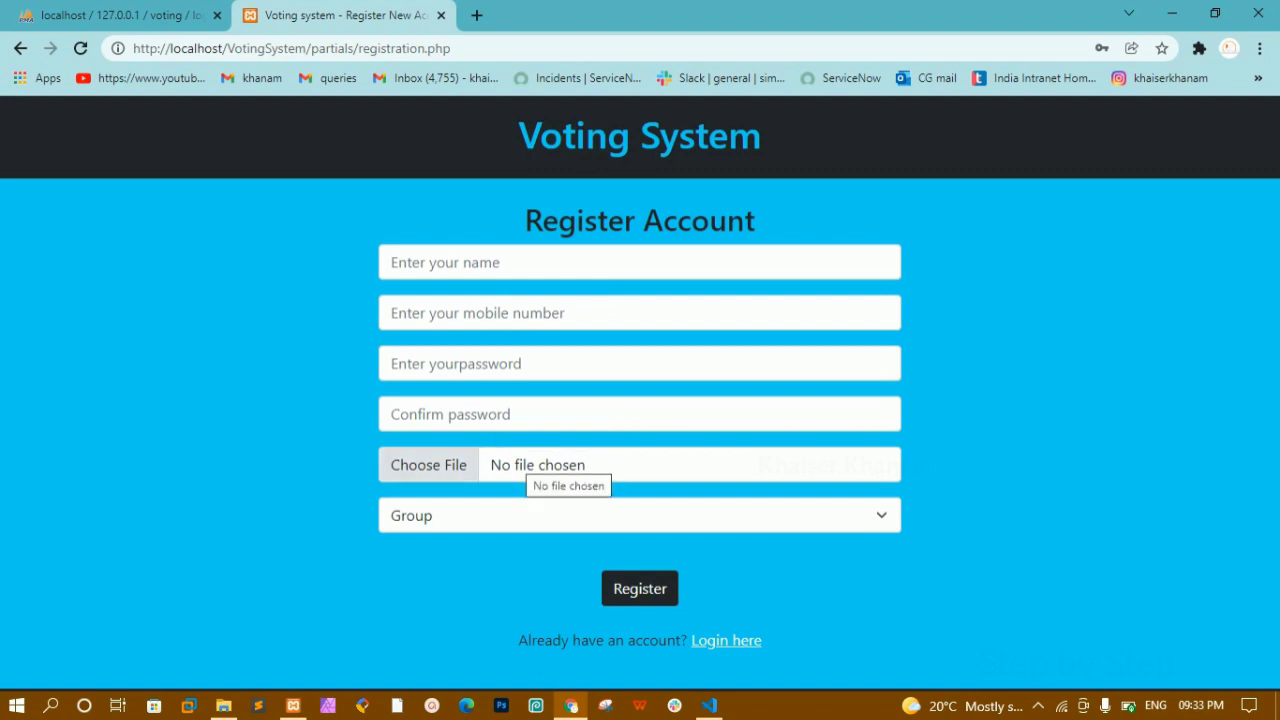
click(640, 515)
click(640, 540)
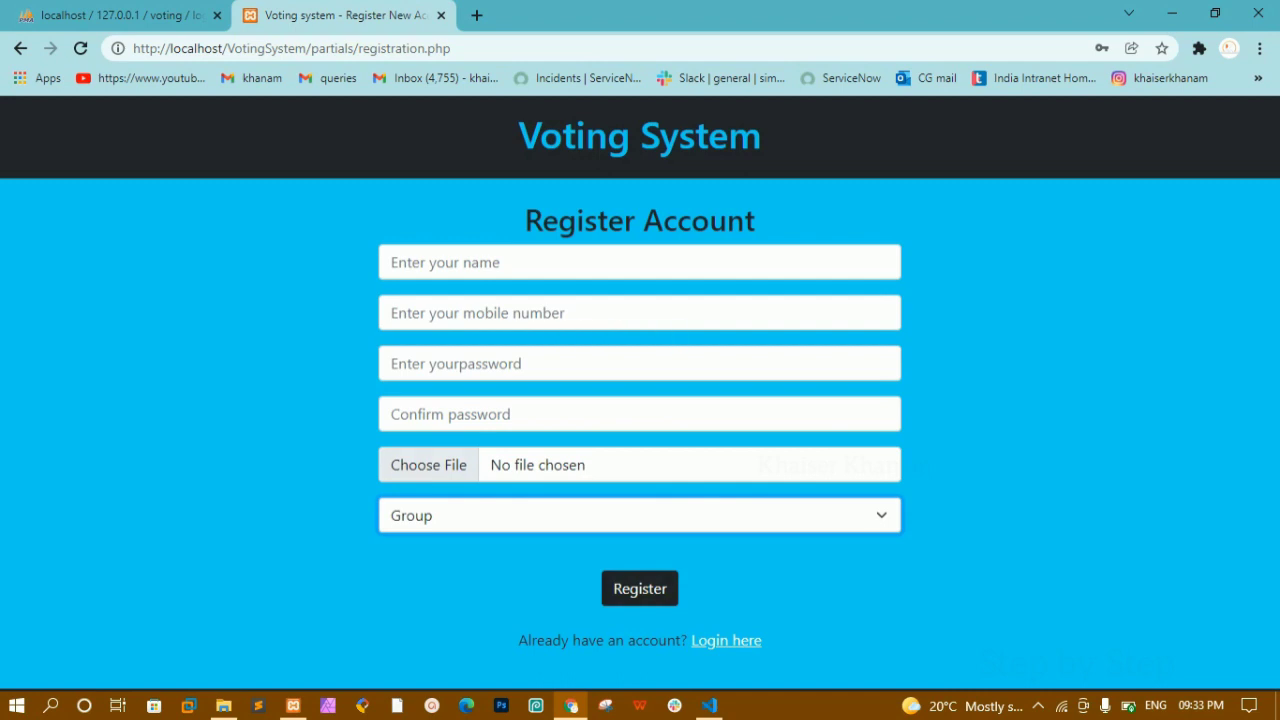
click(640, 262)
key(ctrl+1)
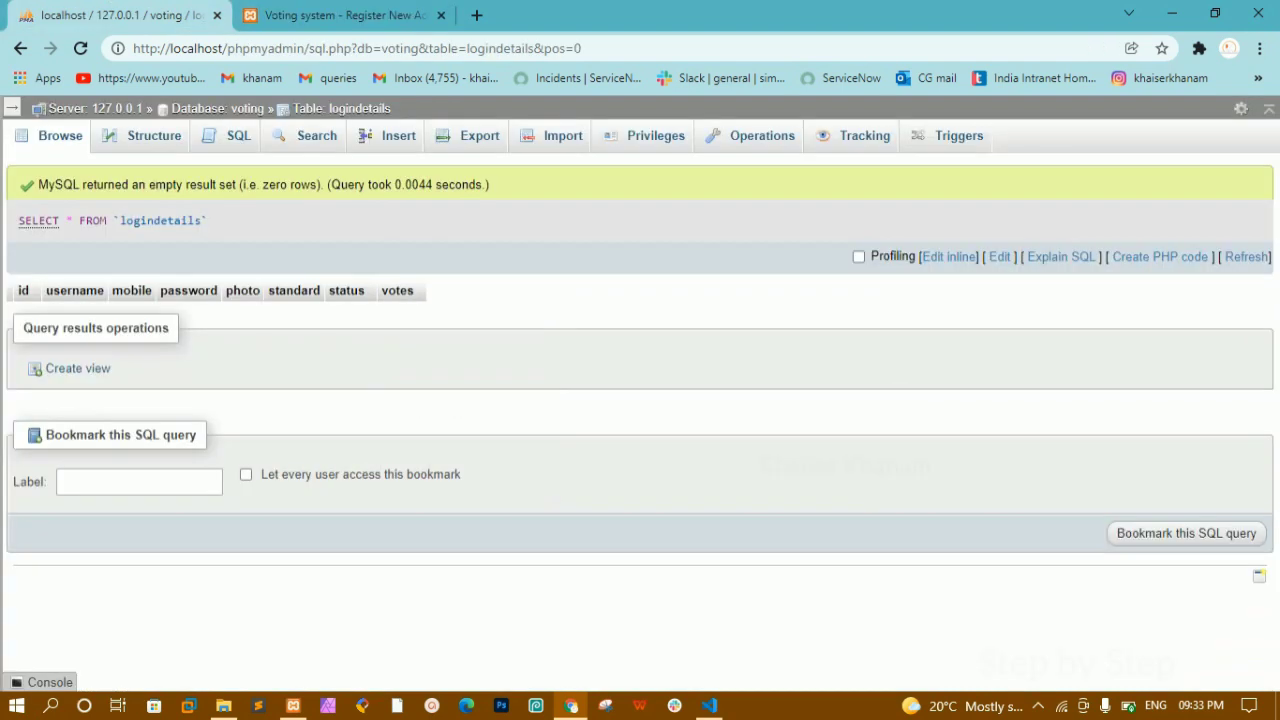
key(ctrl+2)
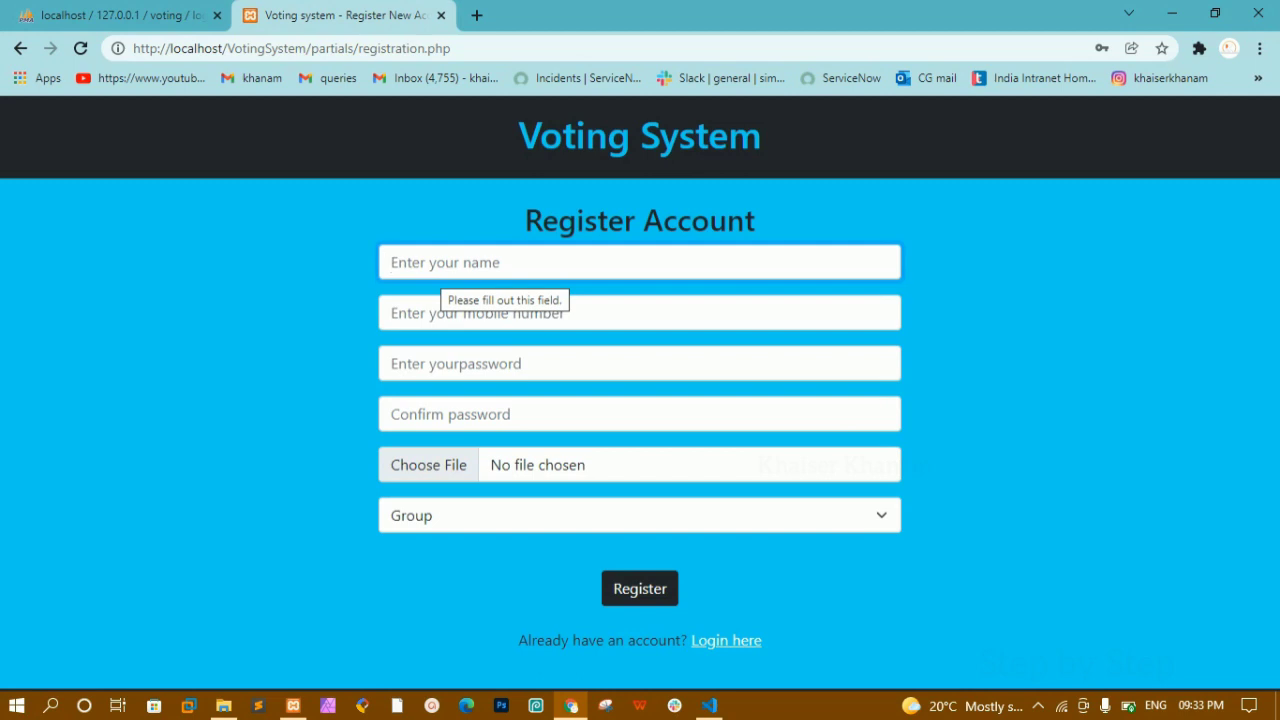
Fill name and mobile number from saved suggestions, and enter the password in both password fields
key(Down)
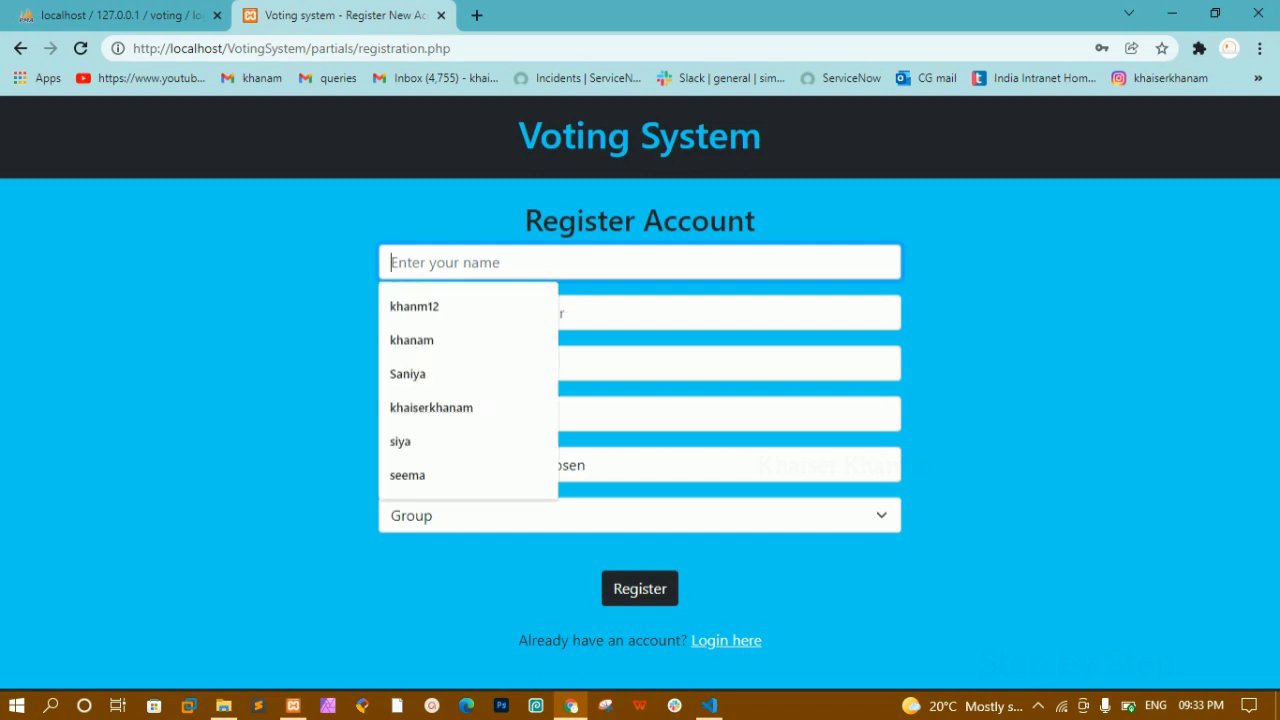
key(Down)
key(Down)
key(Return)
key(Tab)
key(Down)
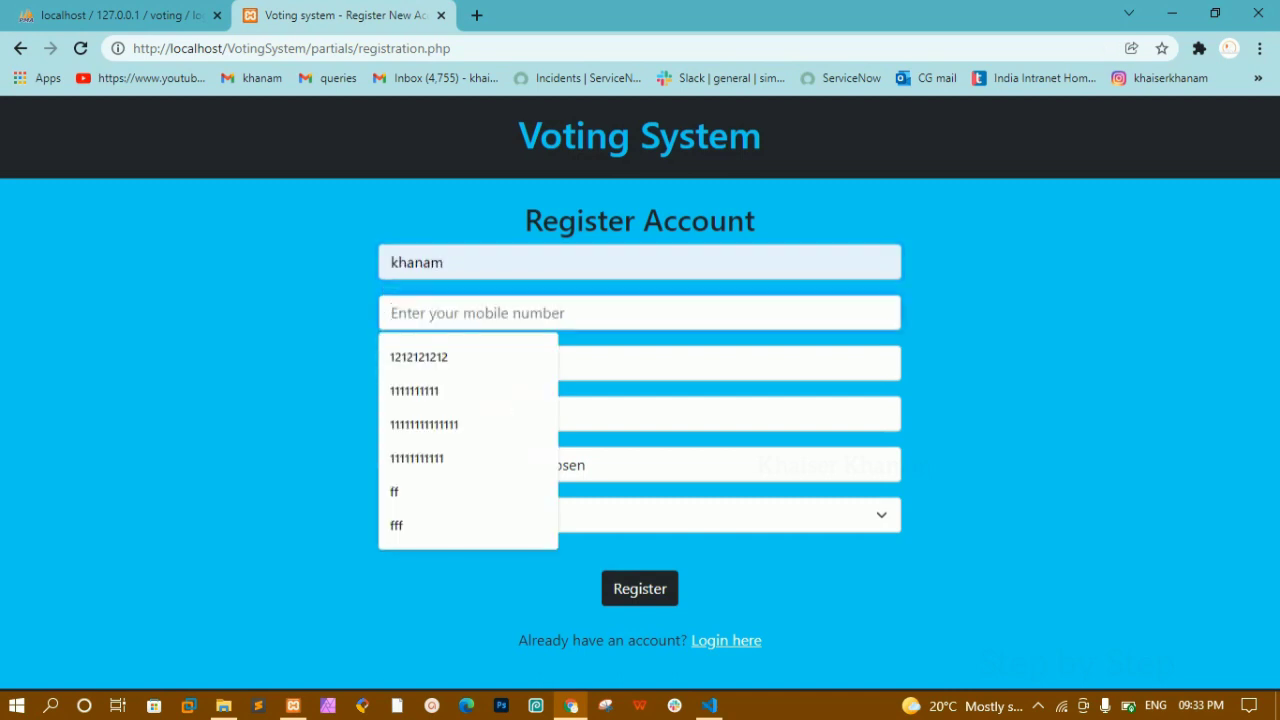
key(Down)
key(Return)
key(Tab)
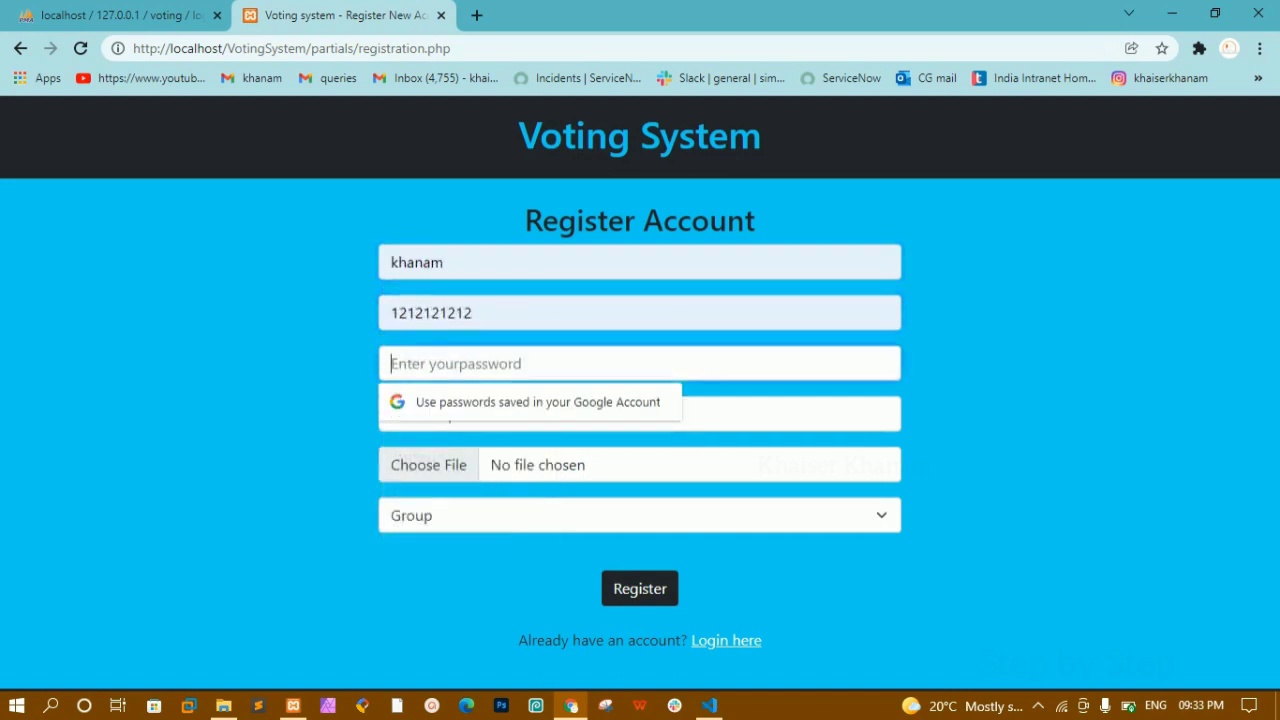
text(123)
key(Tab)
text(123)
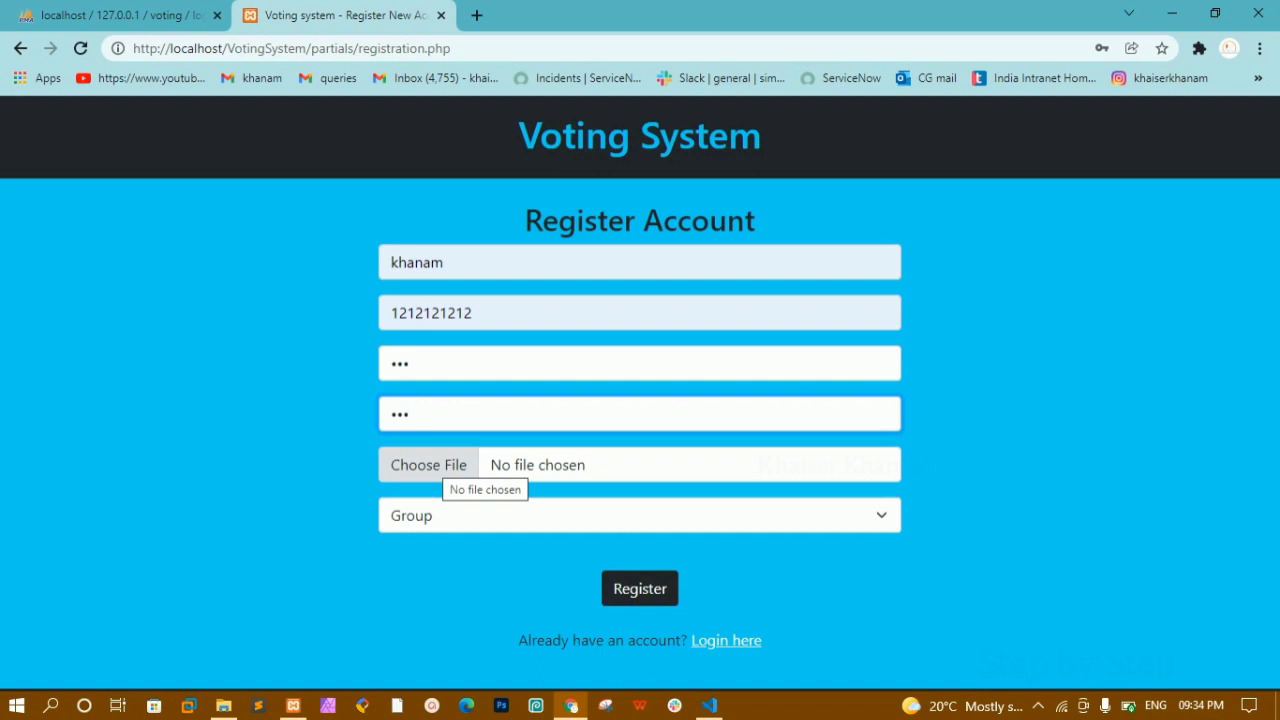
Attach the bu3.png butterfly image as the account photo
click(428, 465)
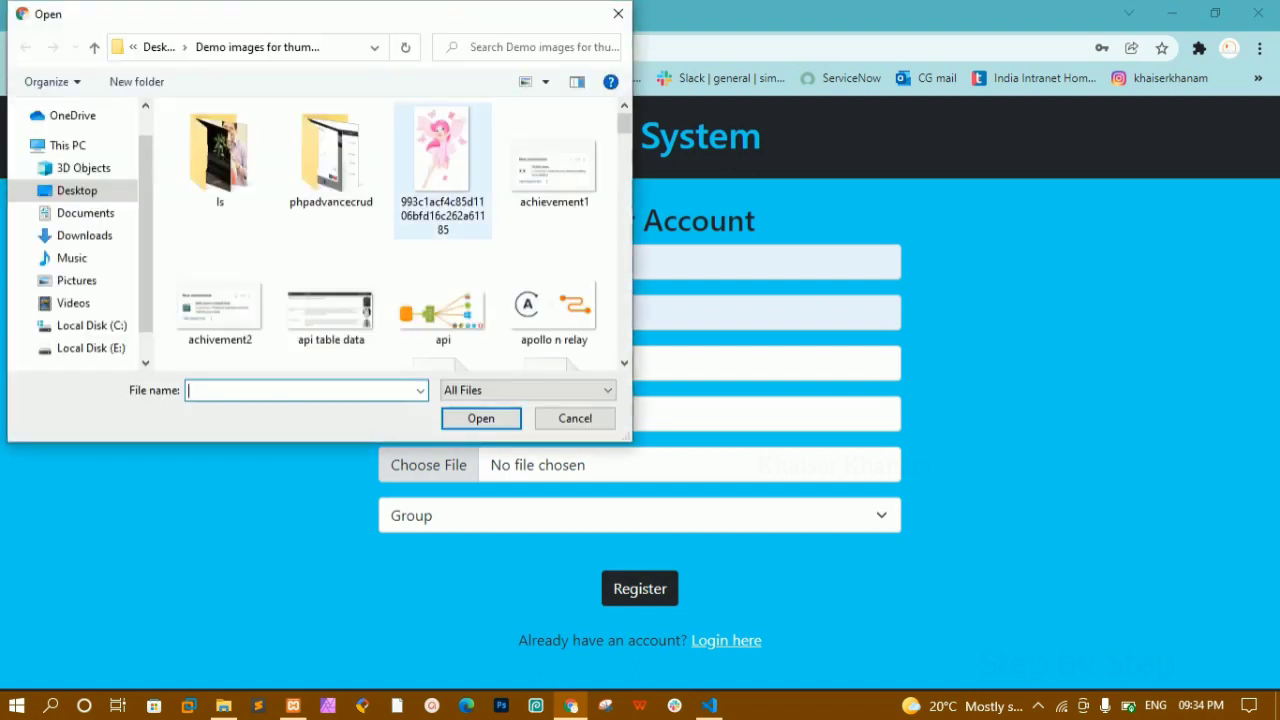
click(442, 170)
scroll(390, 230, down, 3)
click(331, 190)
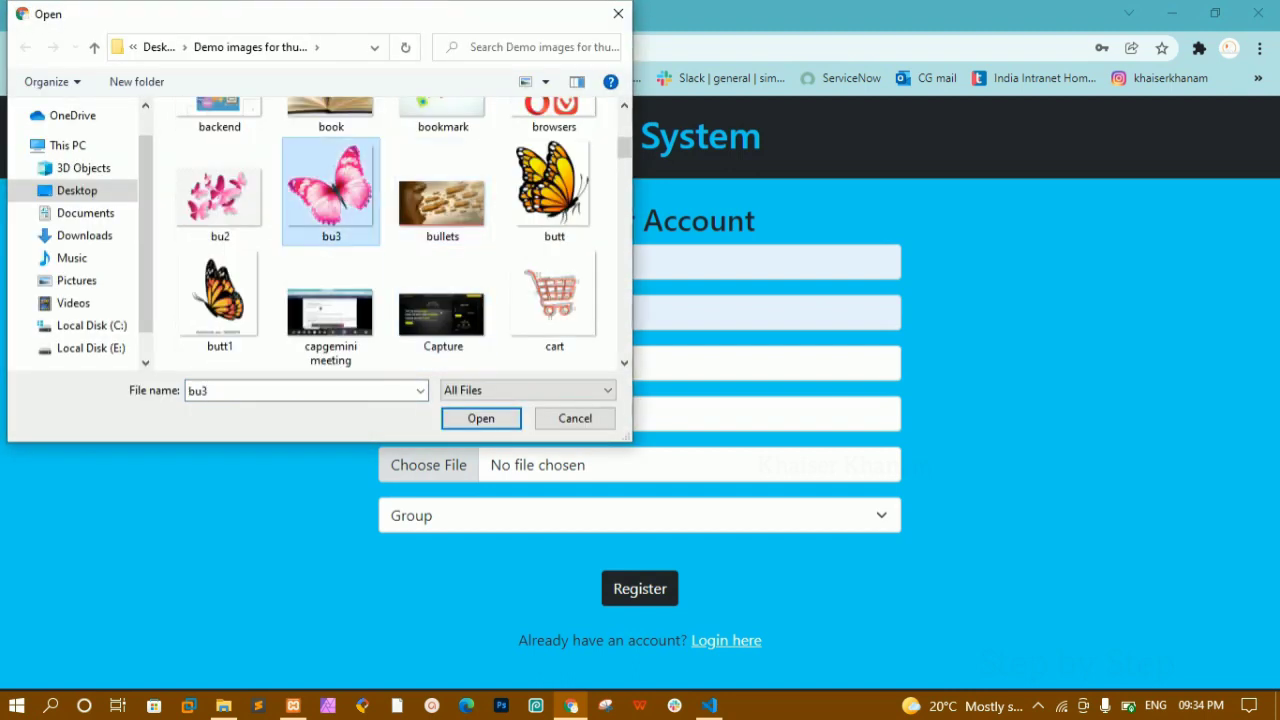
key(Return)
Choose the Voter group, submit the registration, and dismiss the 'Registration successfull!' alert
click(640, 515)
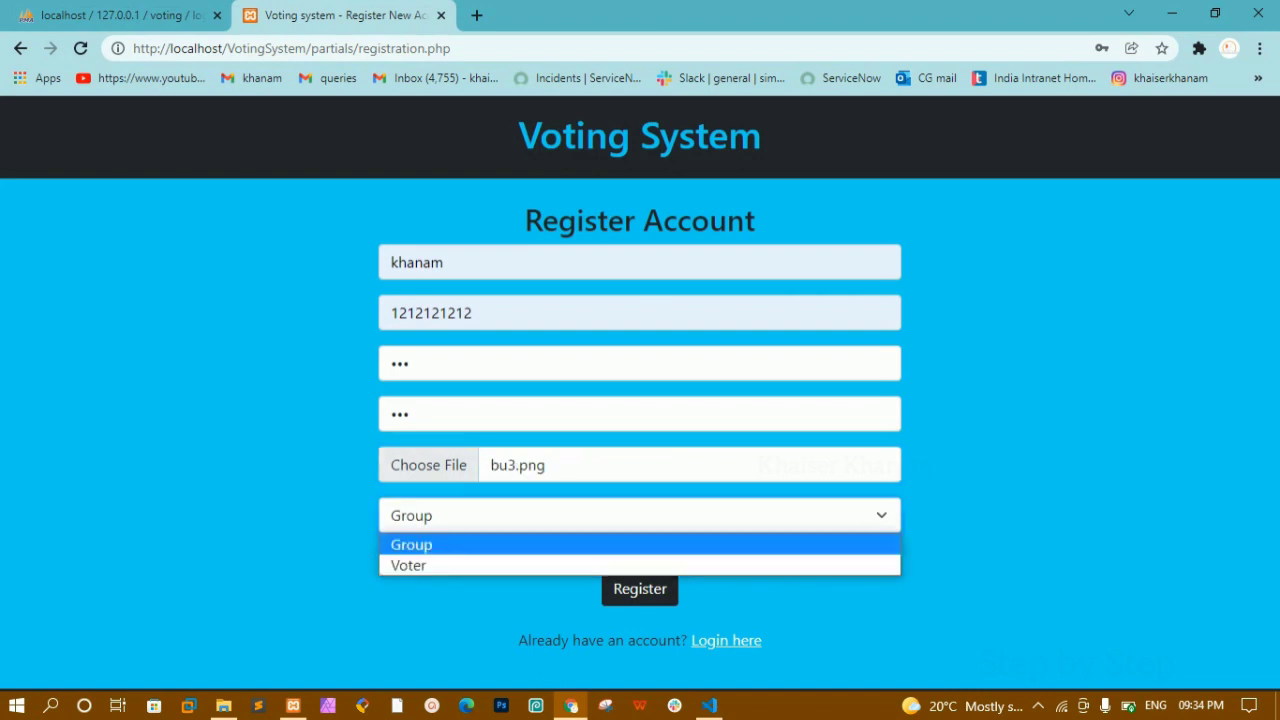
click(640, 515)
click(640, 515)
key(Return)
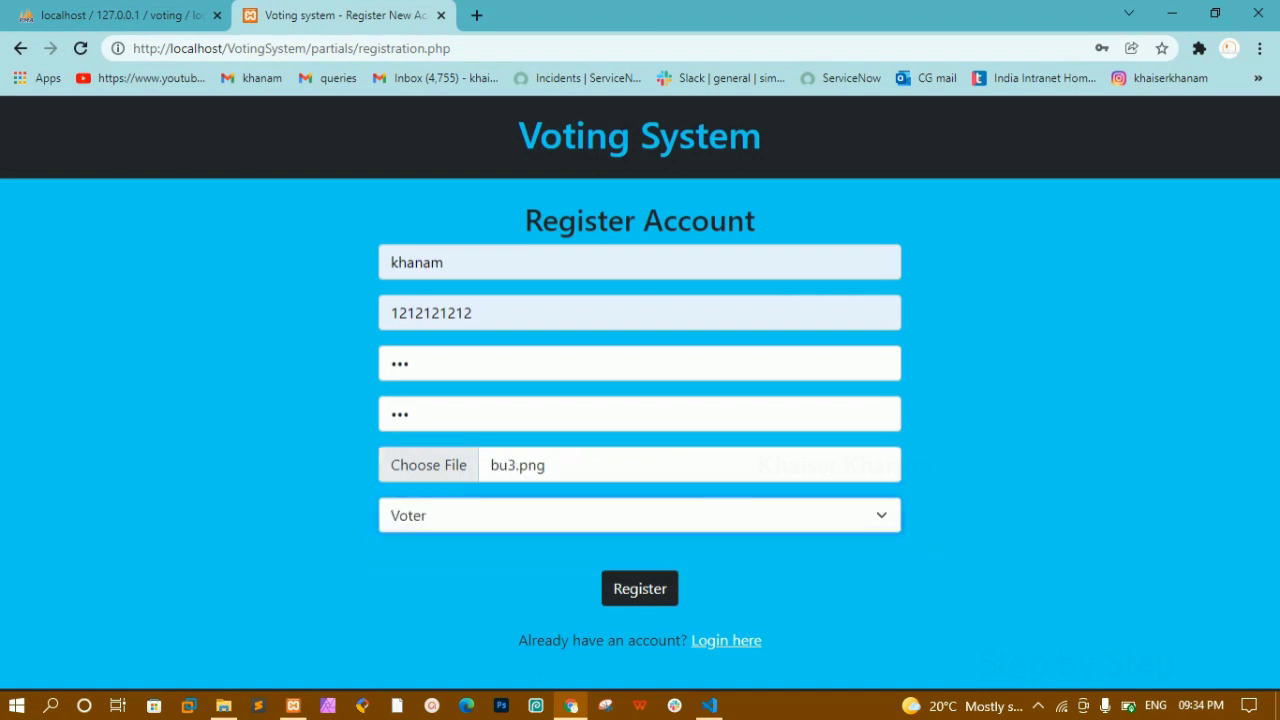
click(640, 588)
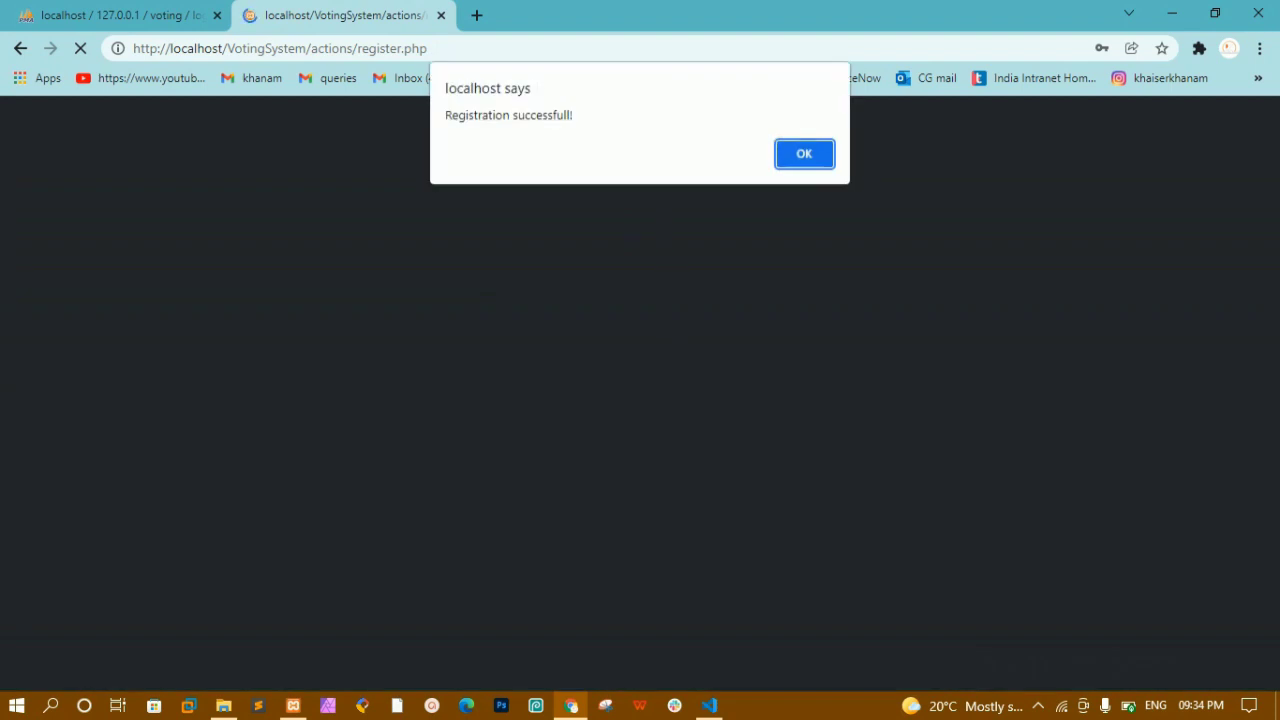
drag(573, 115, 444, 115)
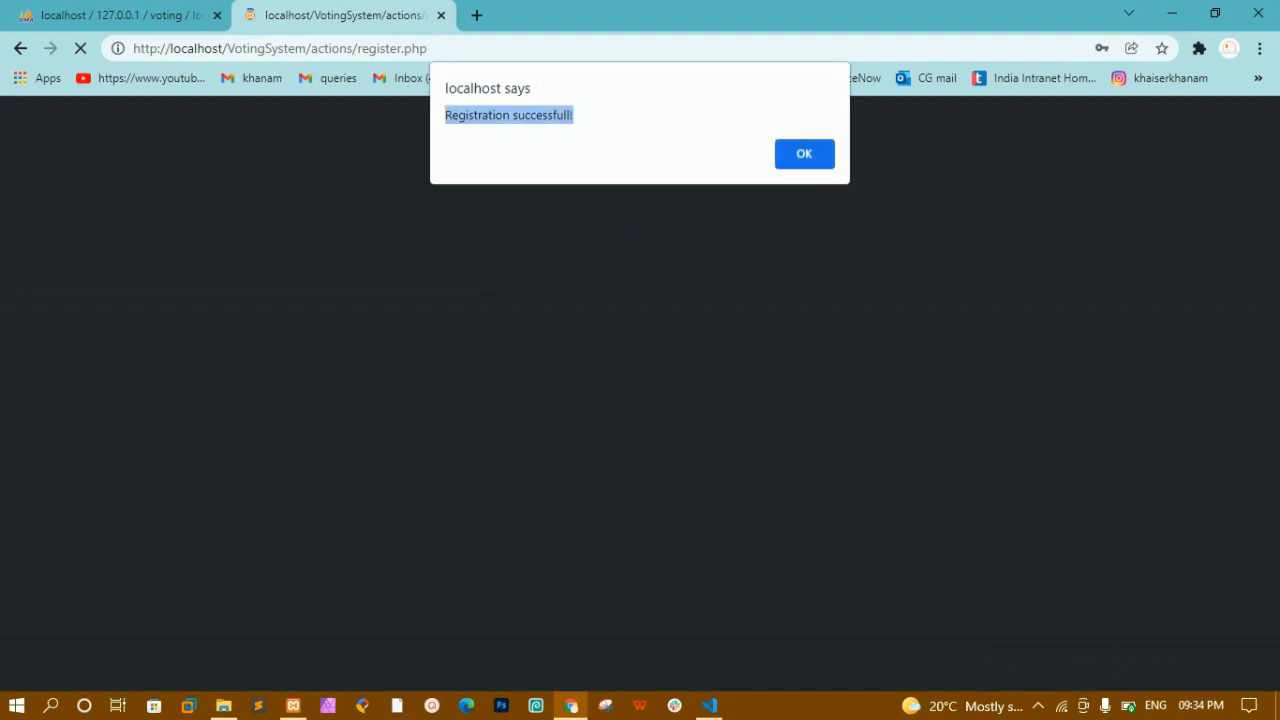
click(806, 155)
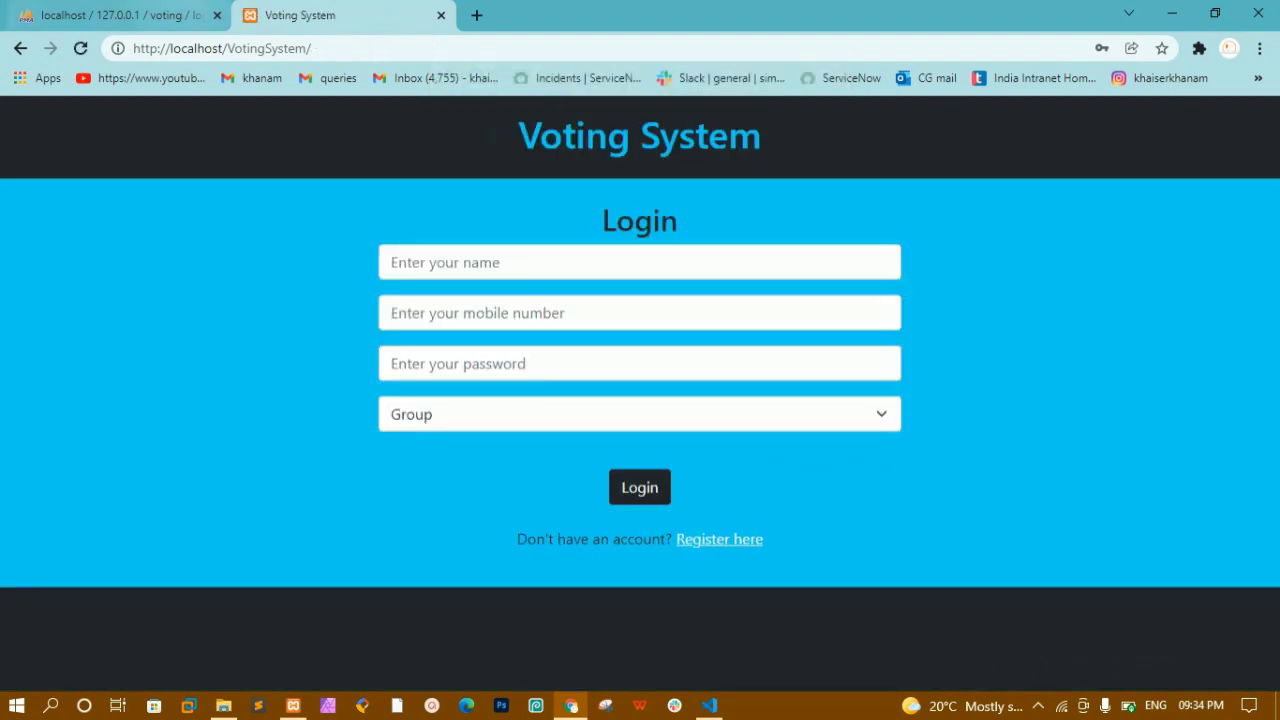
click(222, 48)
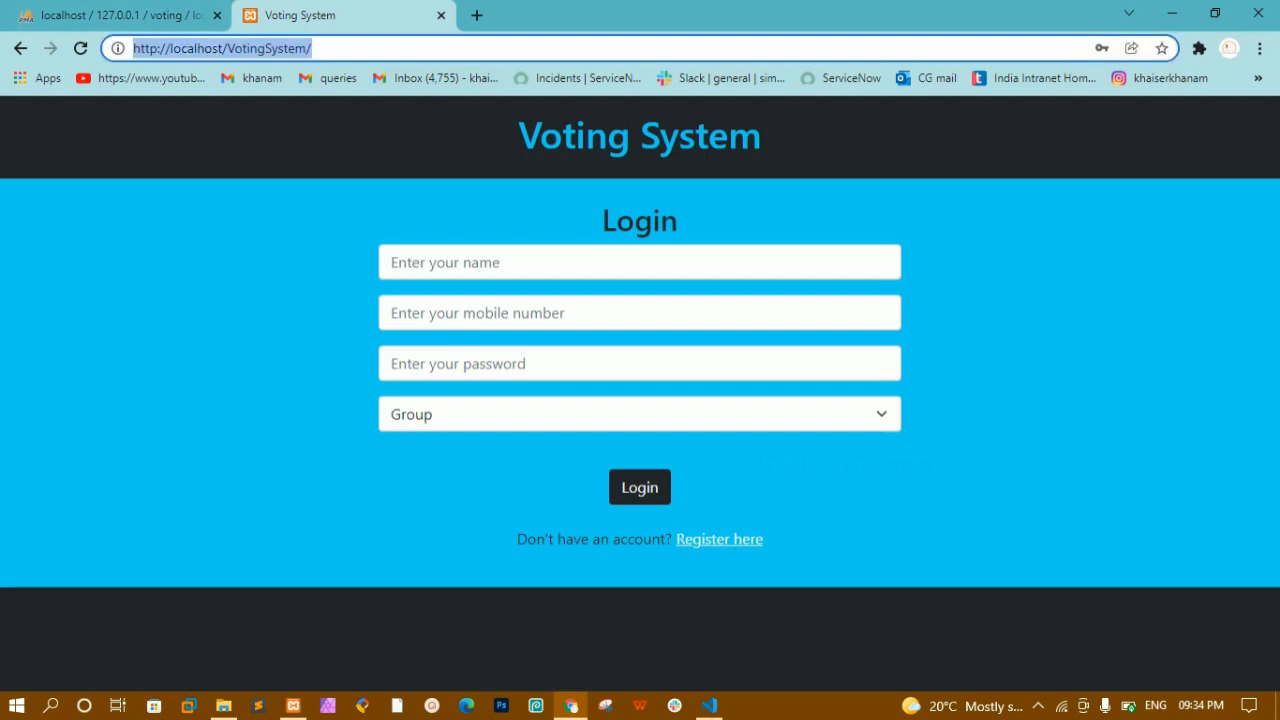
Reload phpMyAdmin's logindetails table to show the new voter row with bu3.png
drag(602, 221, 662, 221)
click(120, 15)
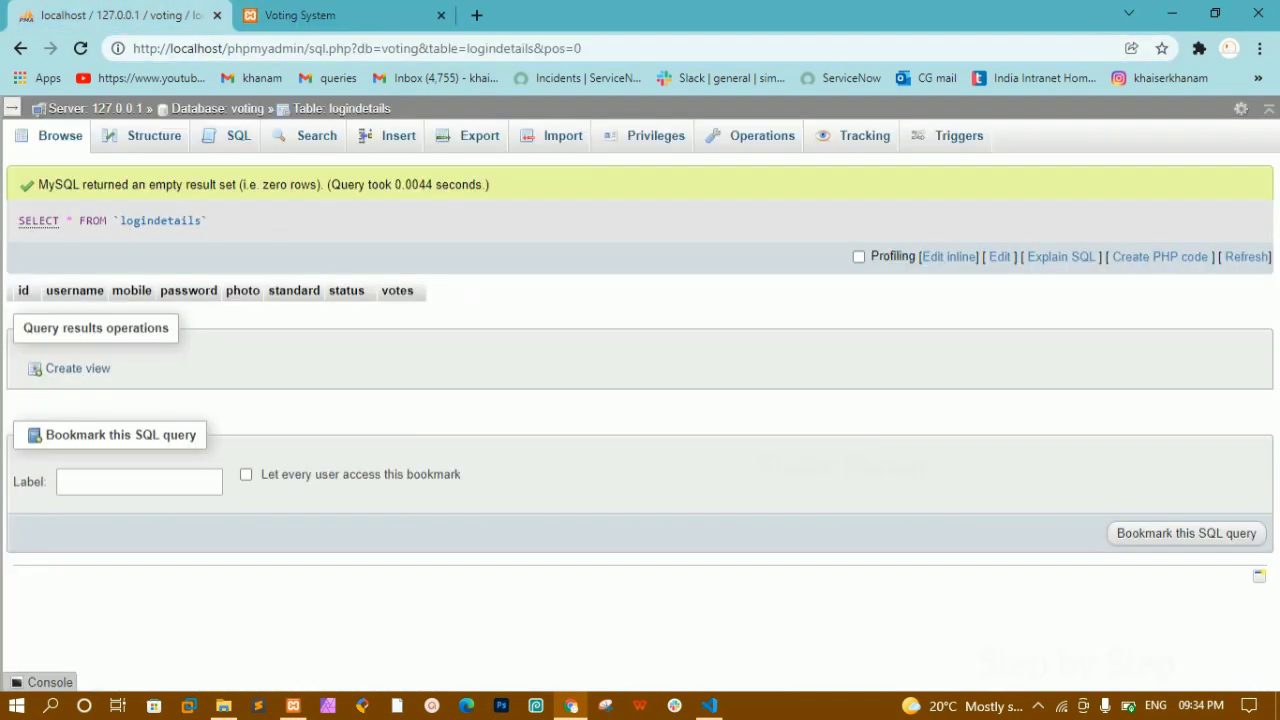
click(350, 48)
key(Return)
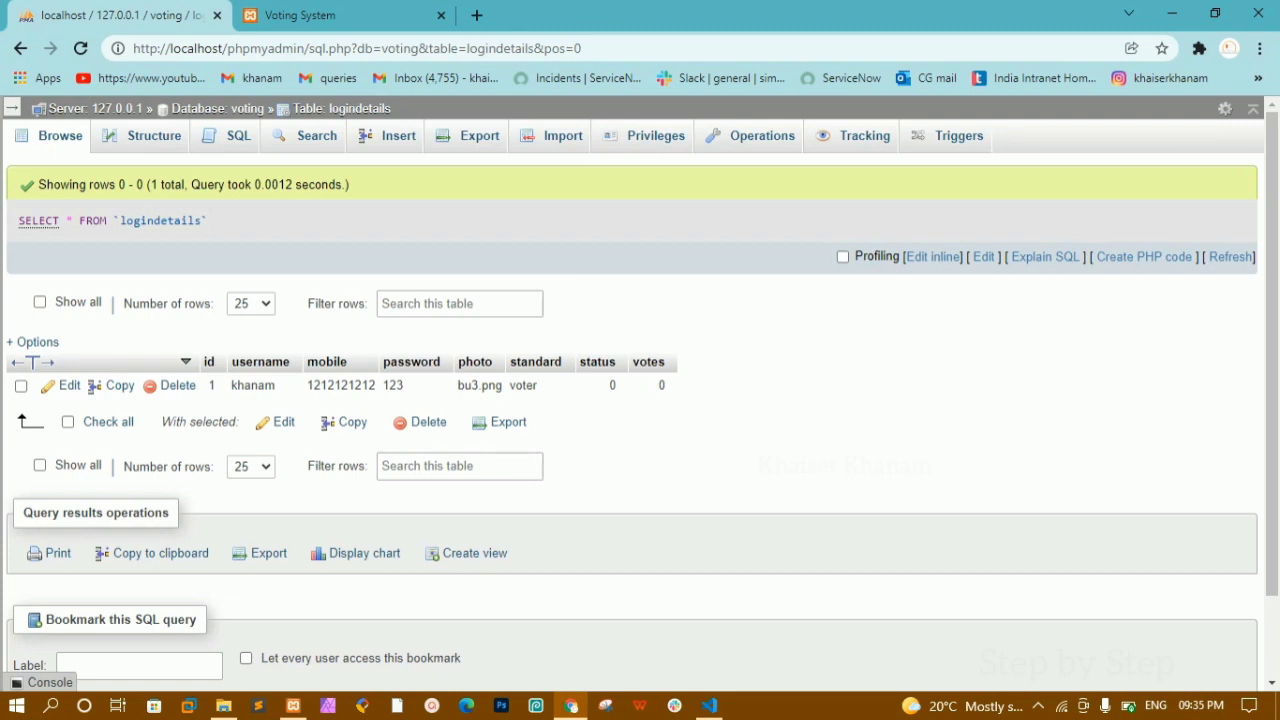
Copy the new voter's username from phpMyAdmin into the login name field
click(300, 15)
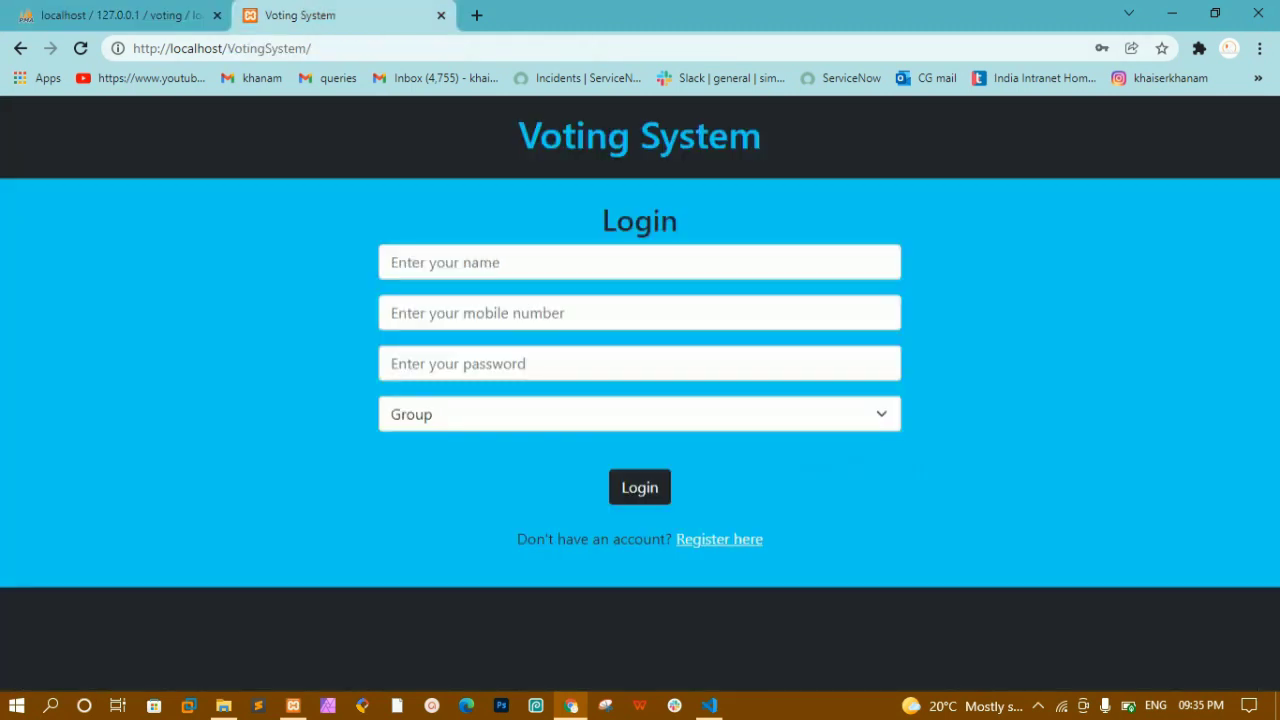
click(120, 15)
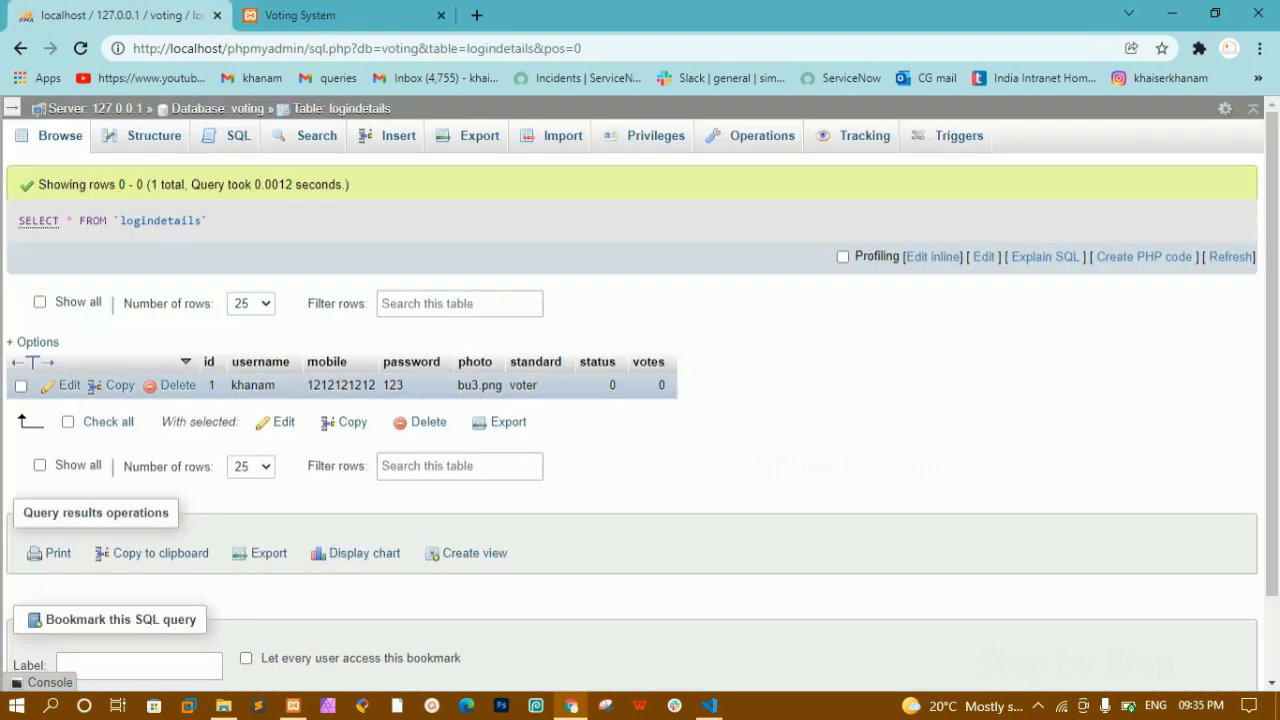
double_click(255, 385)
double_click(292, 385)
key(ctrl+c)
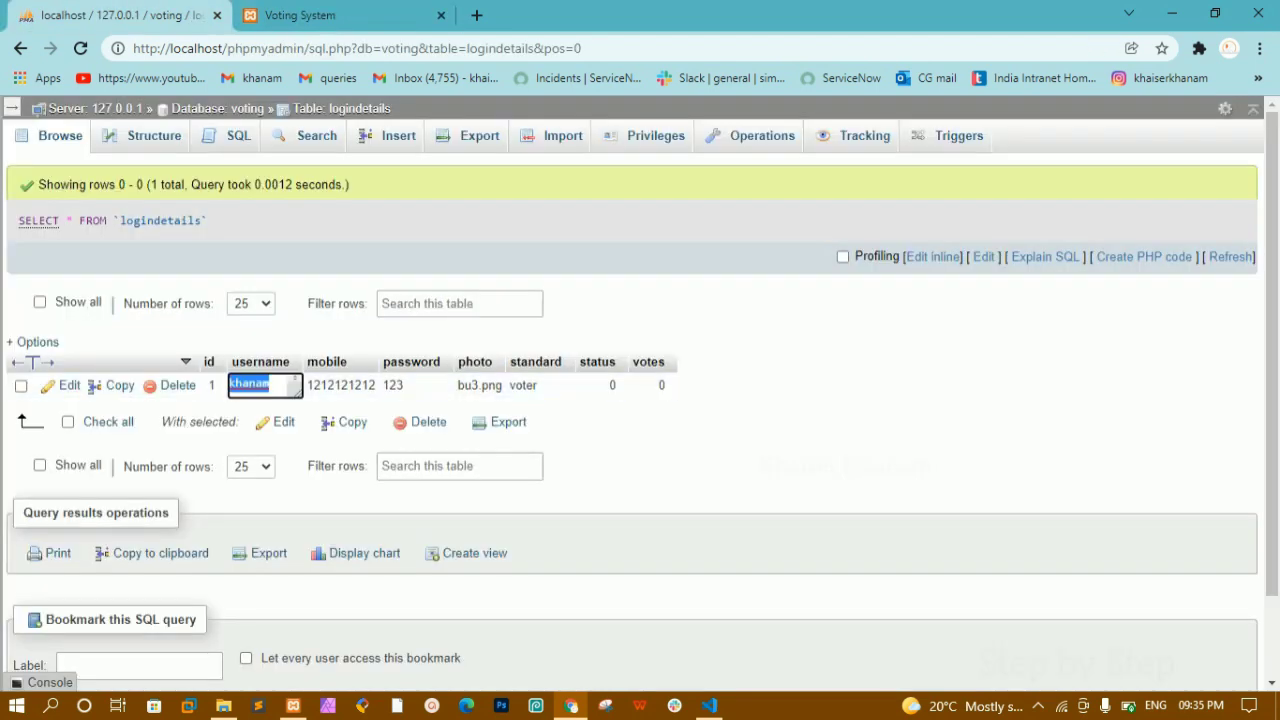
click(300, 15)
click(500, 262)
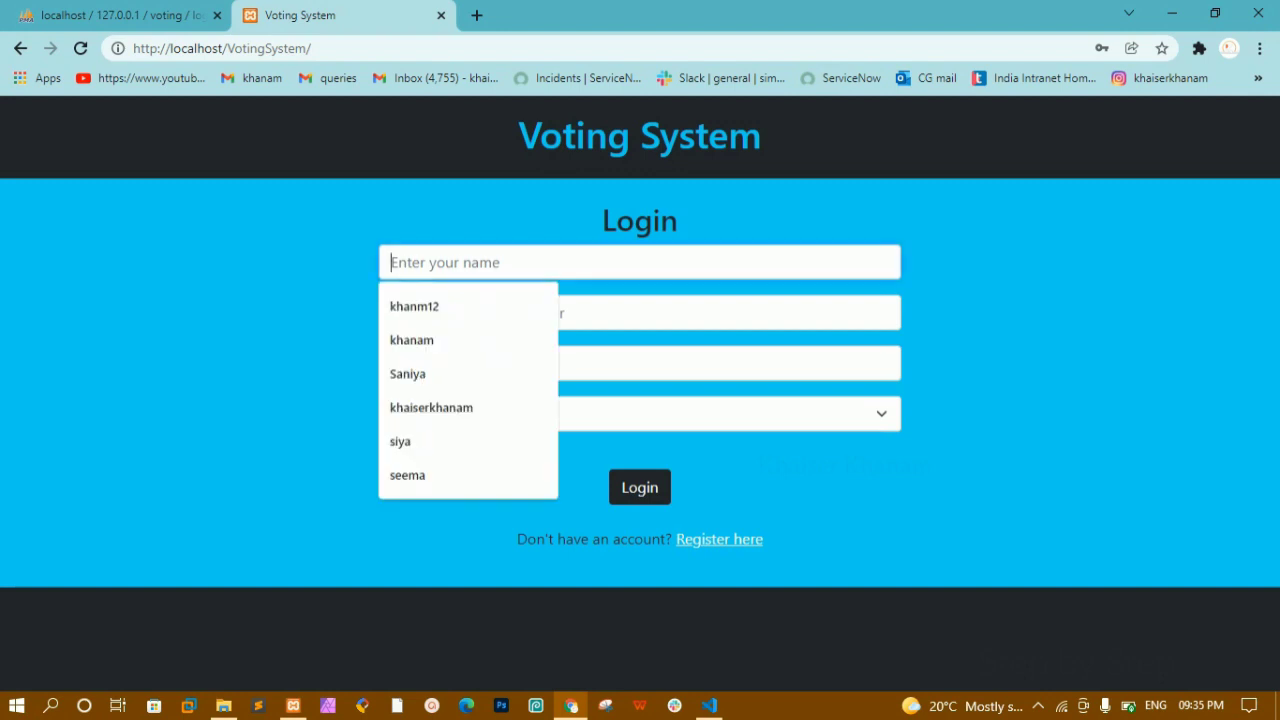
key(ctrl+v)
key(Escape)
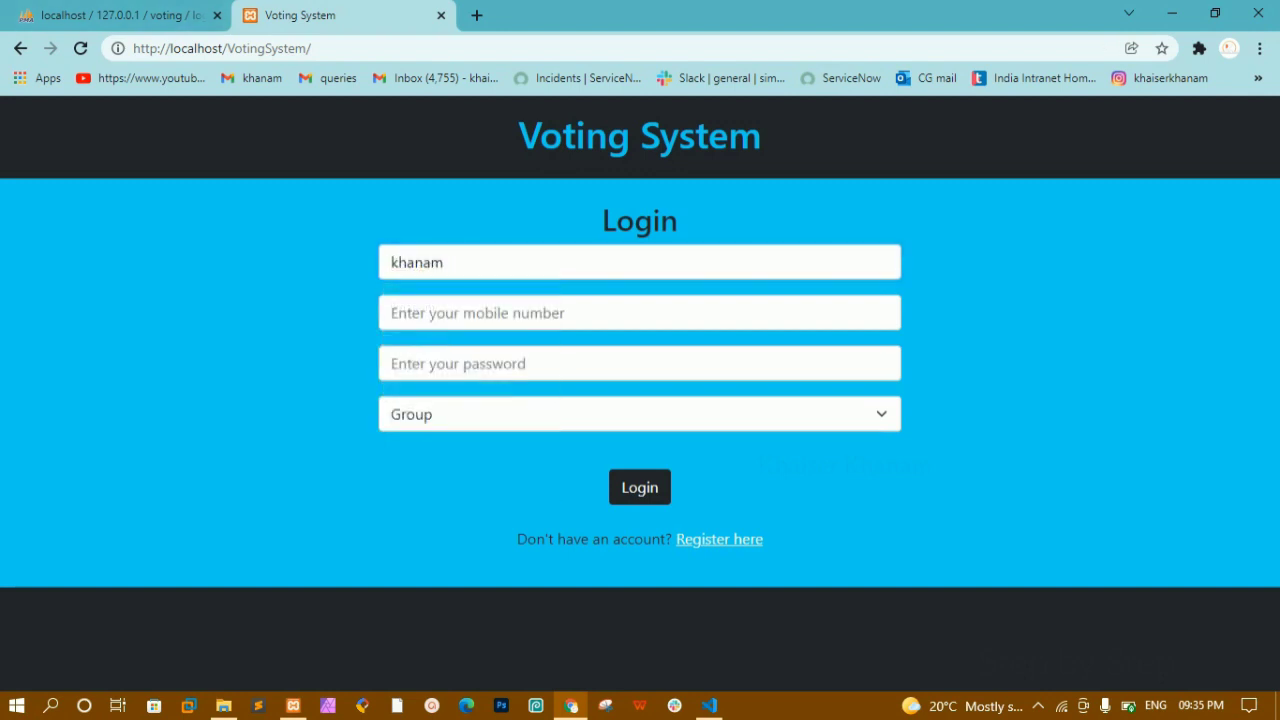
key(Tab)
Copy the stored mobile number from phpMyAdmin into the login mobile field
key(ctrl+shift+Tab)
key(Escape)
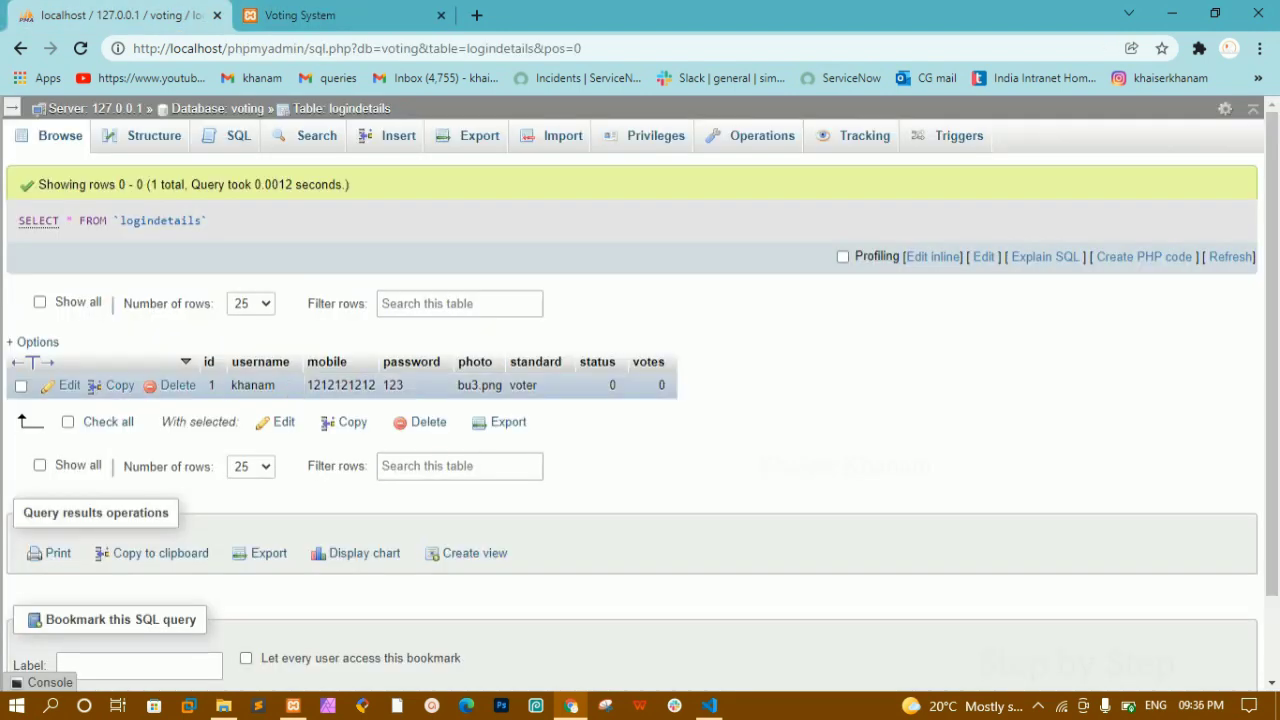
double_click(320, 388)
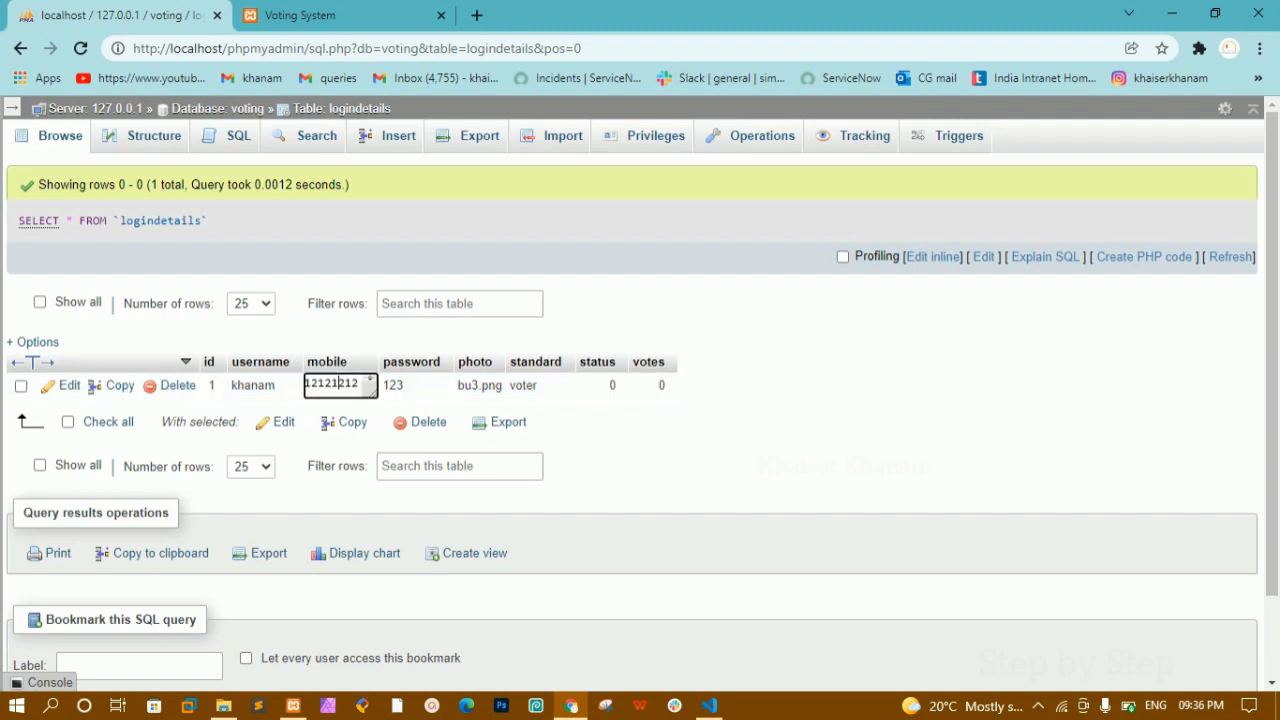
key(ctrl+a)
key(ctrl+c)
click(300, 15)
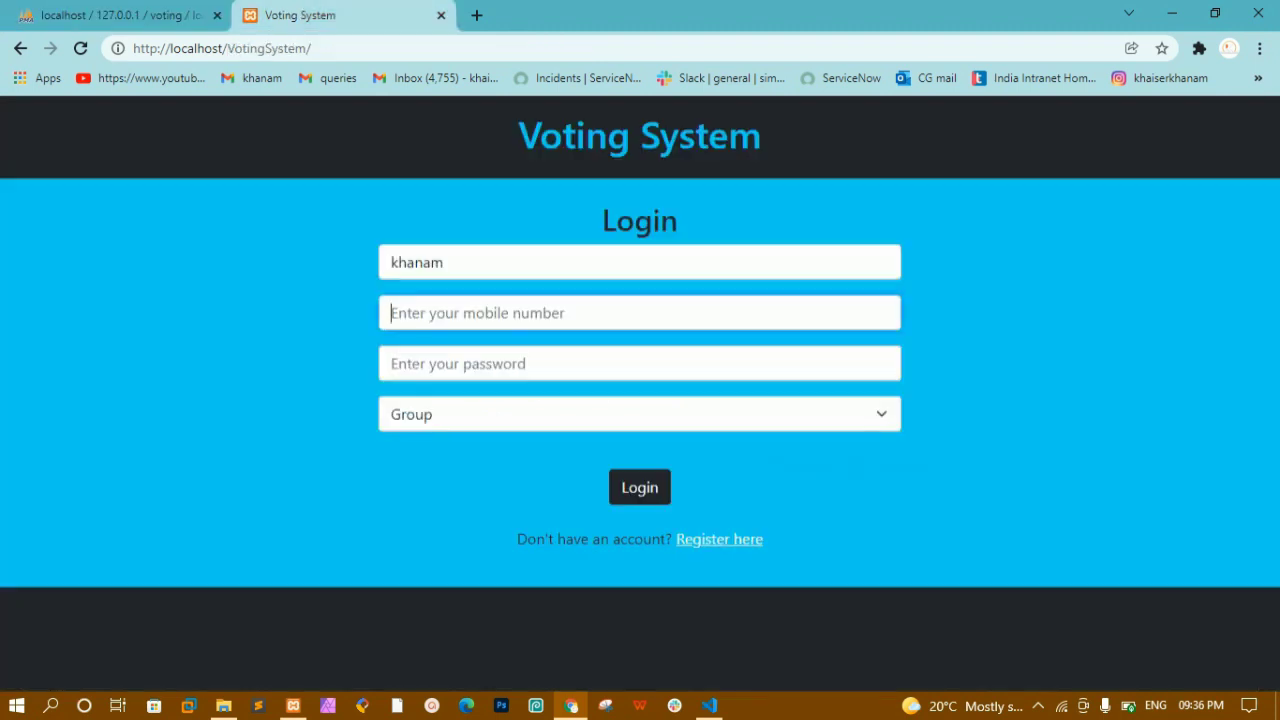
click(640, 313)
key(ctrl+v)
Enter the password, choose the Voter group, and submit the login form
click(640, 363)
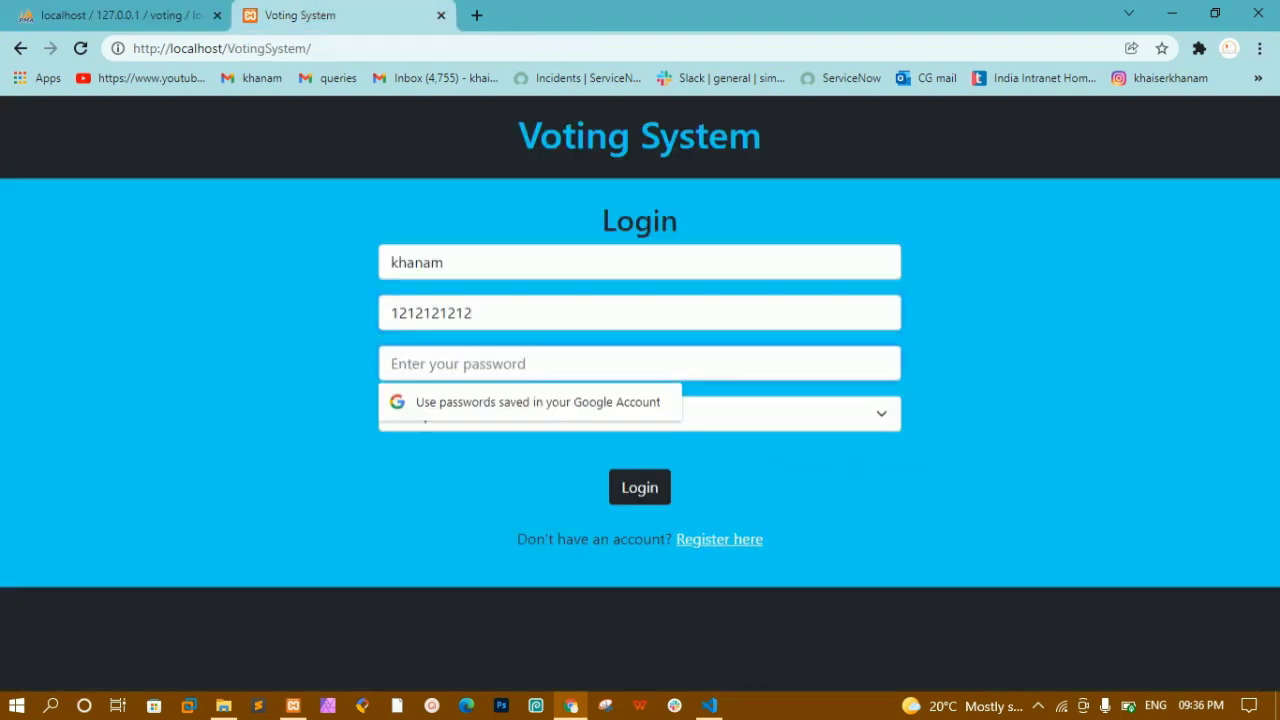
text(123)
key(ctrl+1)
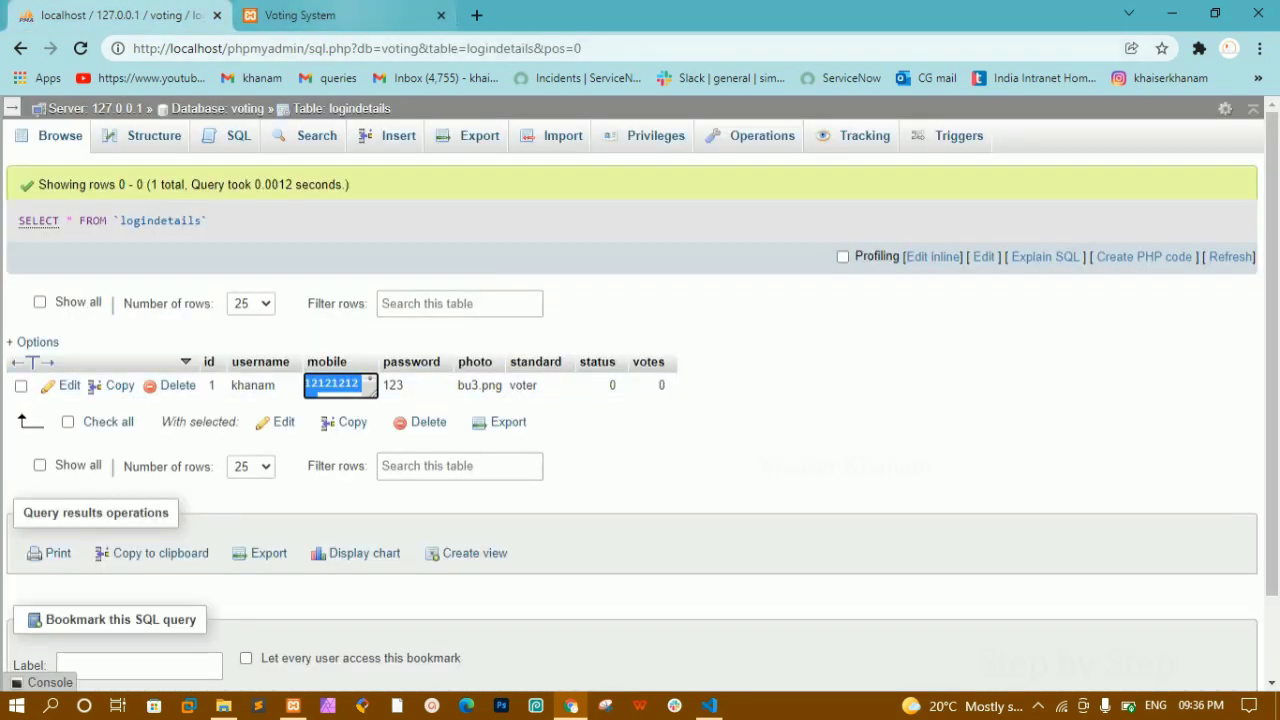
key(ctrl+2)
click(640, 414)
key(Down)
key(Return)
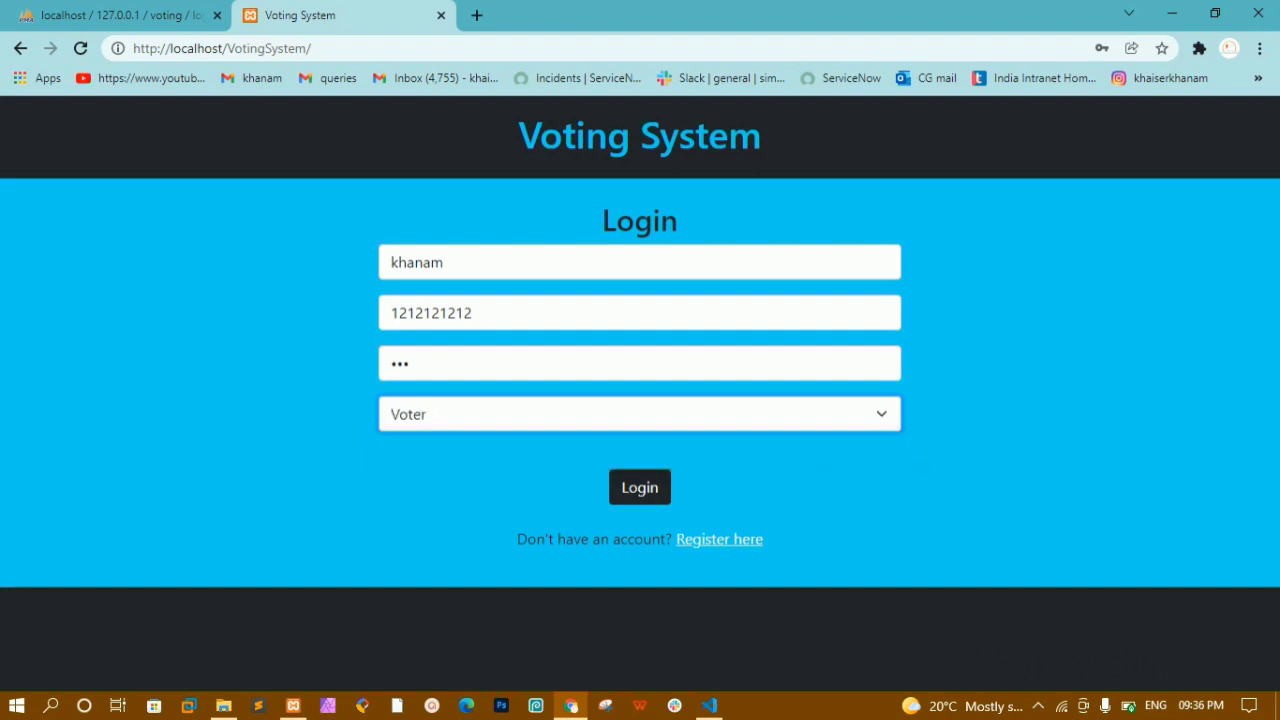
key(Tab)
key(Return)
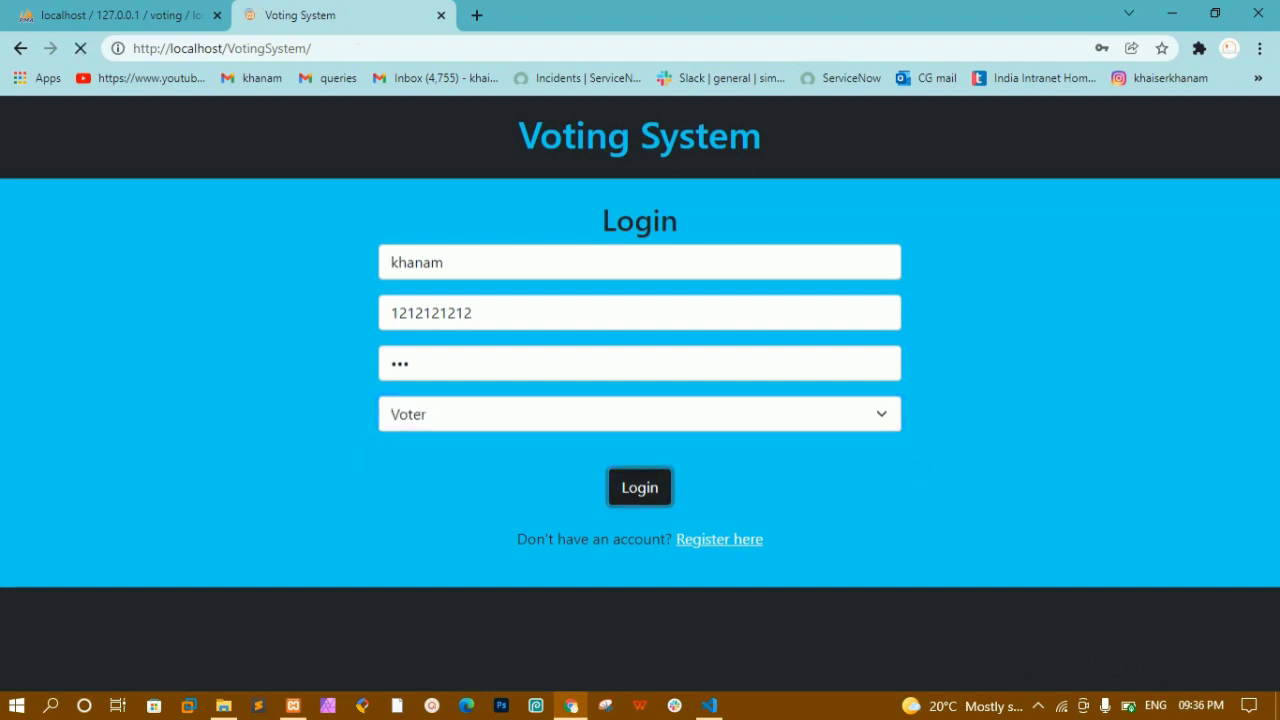
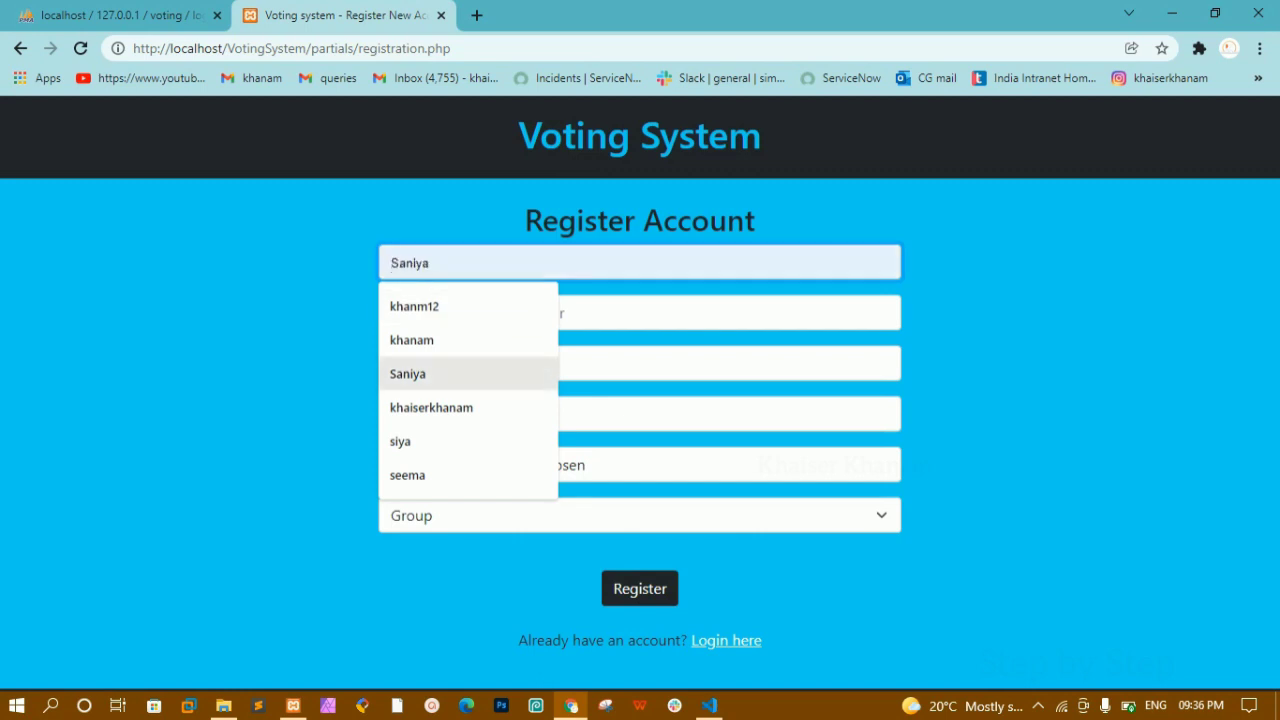
Accept the suggested name and mobile number, and enter the password and its confirmation
key(Tab)
key(Down)
key(Down)
key(Return)
key(Return)
text(123)
key(Tab)
text(123)
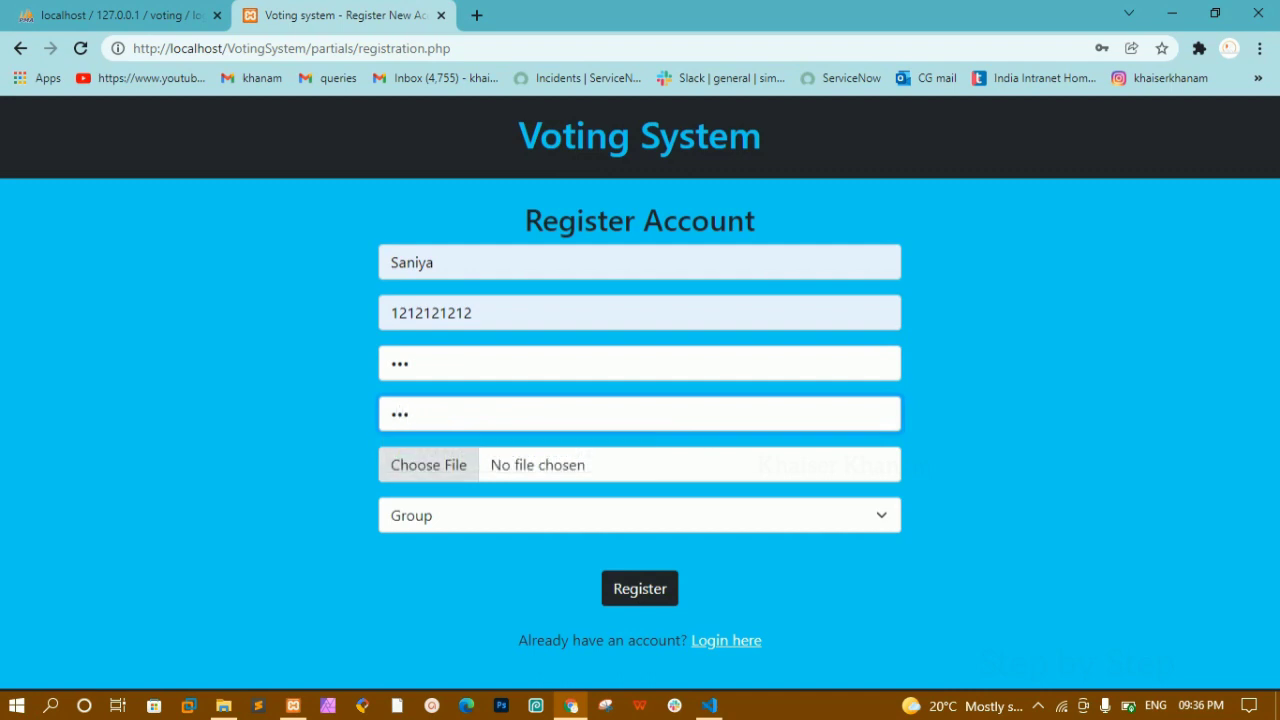
Attach book.jpg as the registration photo
key(Tab)
key(space)
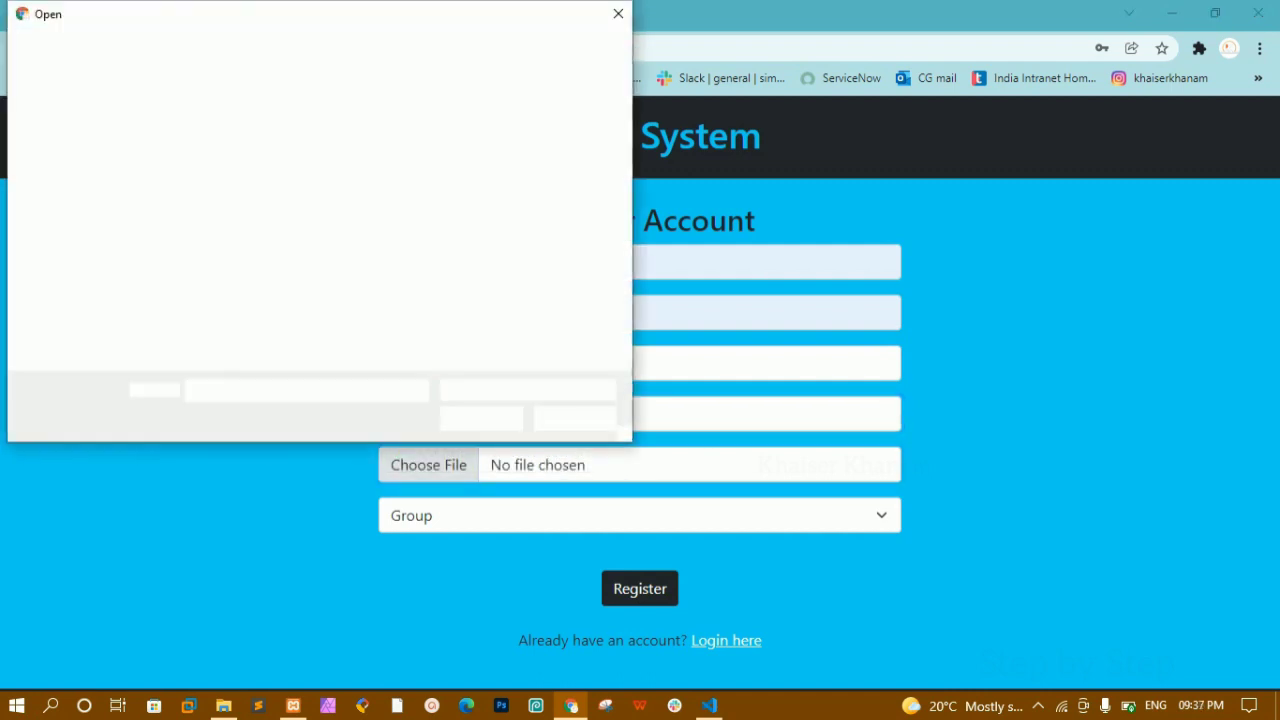
scroll(385, 235, down, 2)
click(329, 214)
click(481, 418)
Change the name to 'Book' and submit the group registration
double_click(411, 262)
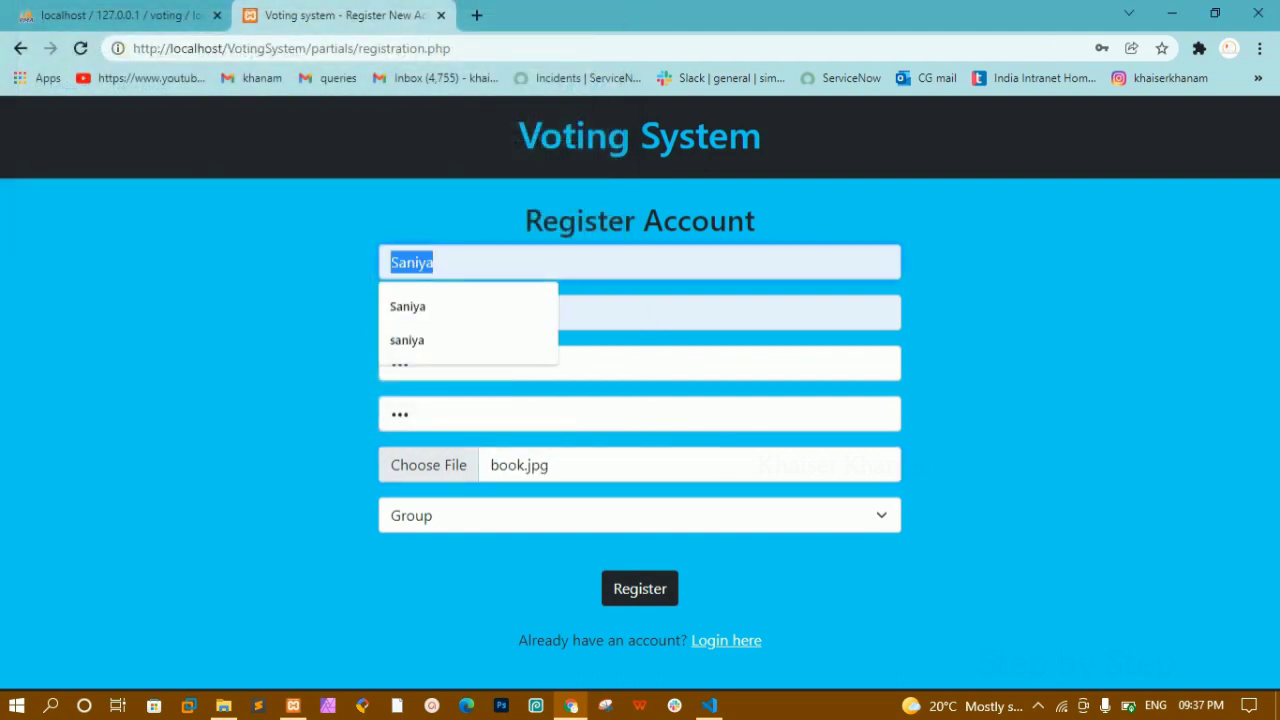
text(Book)
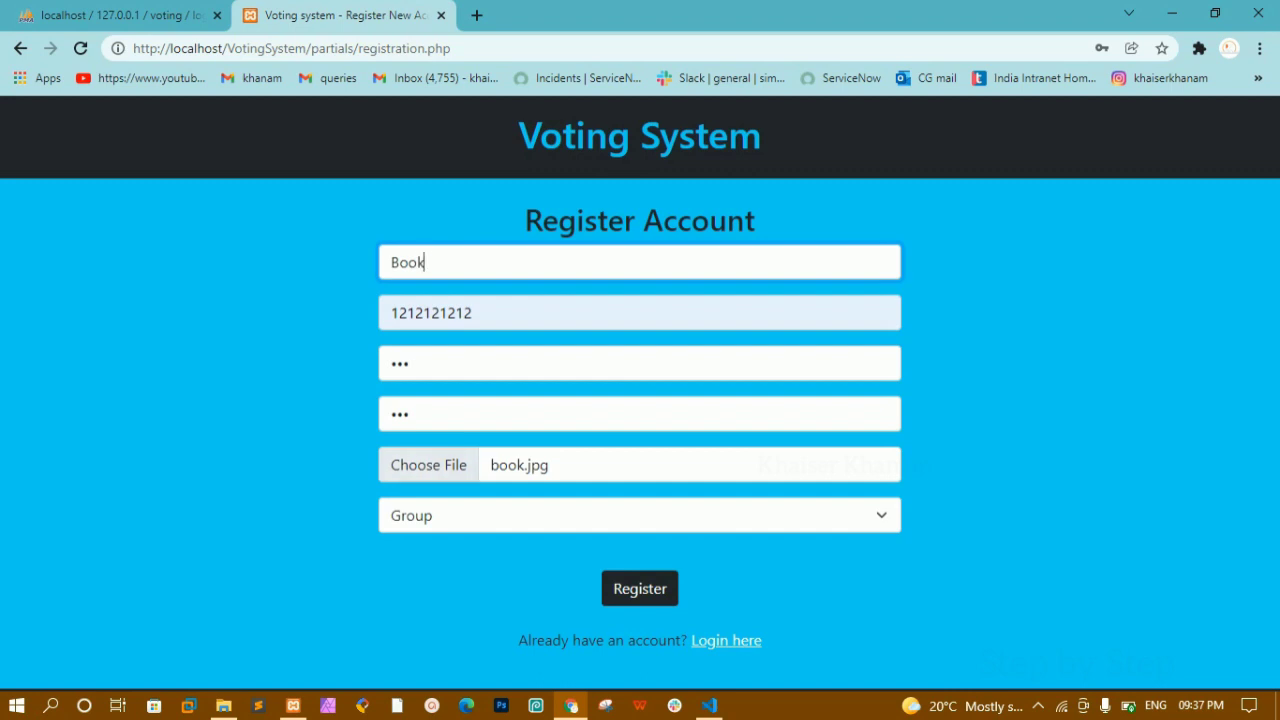
click(640, 515)
click(640, 588)
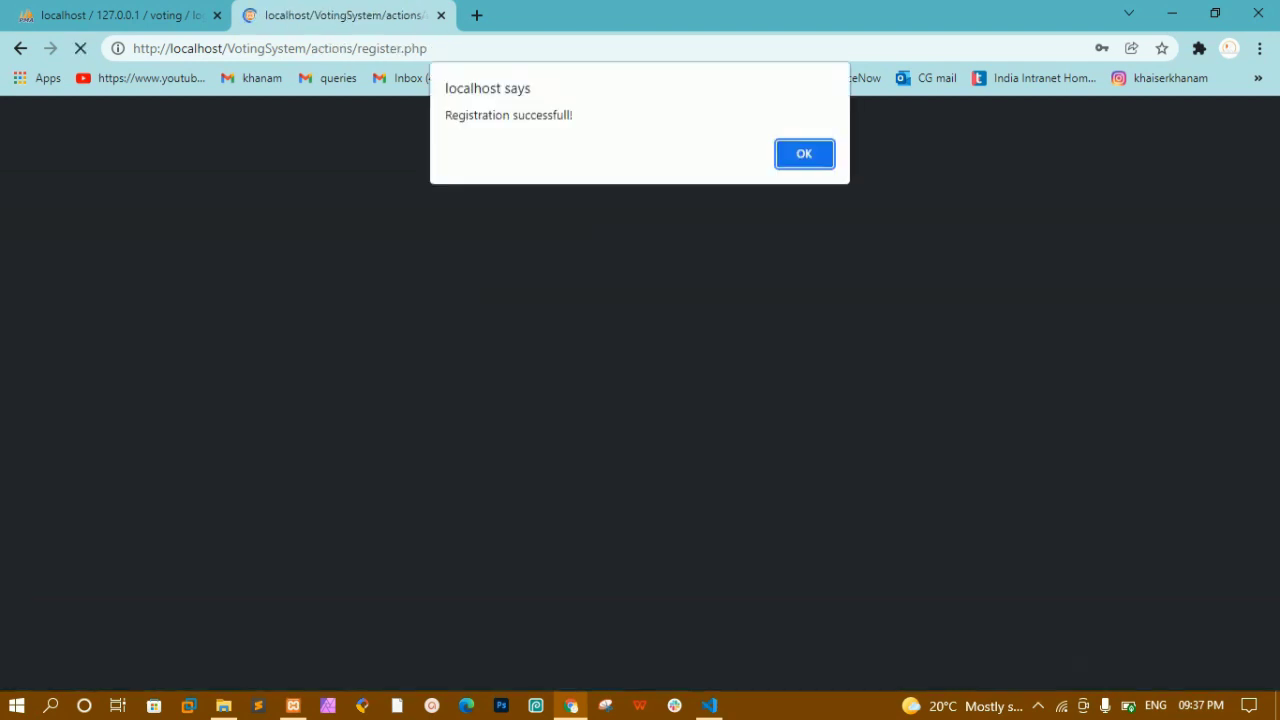
Dismiss the success alert and reload phpMyAdmin's logindetails table to find Book's new group row
key(Return)
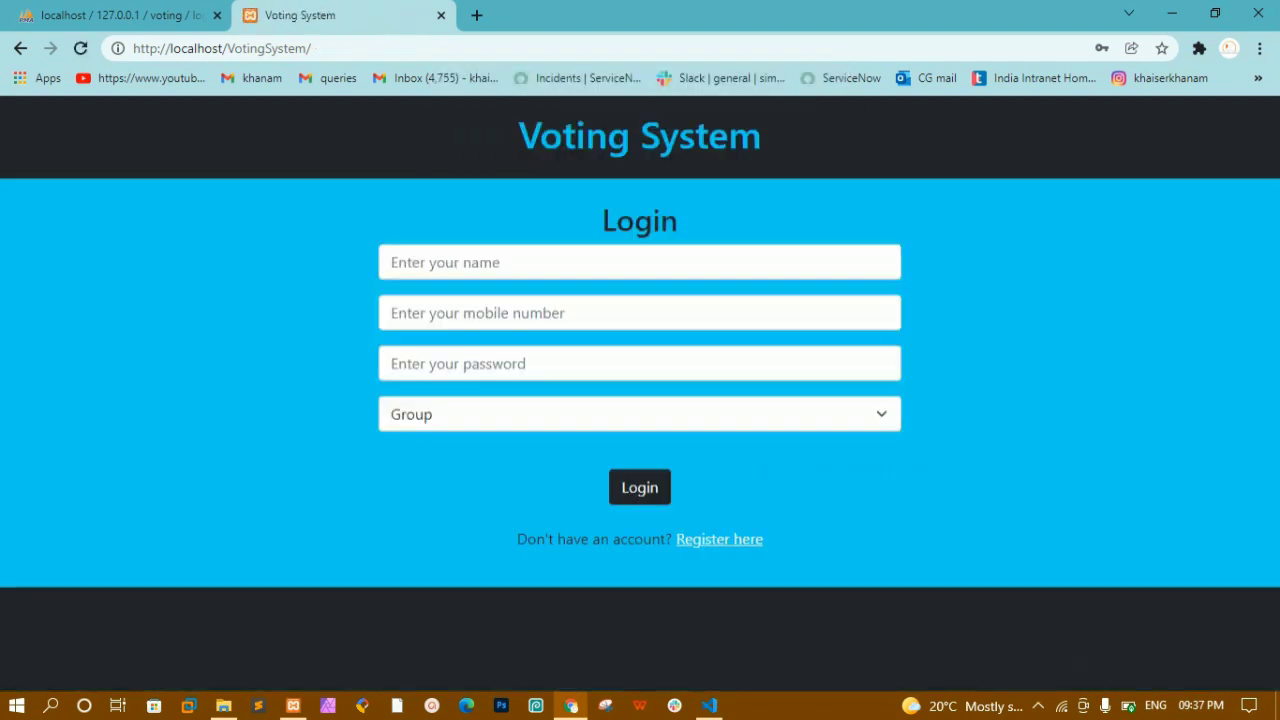
key(ctrl+Tab)
key(ctrl+l)
key(Return)
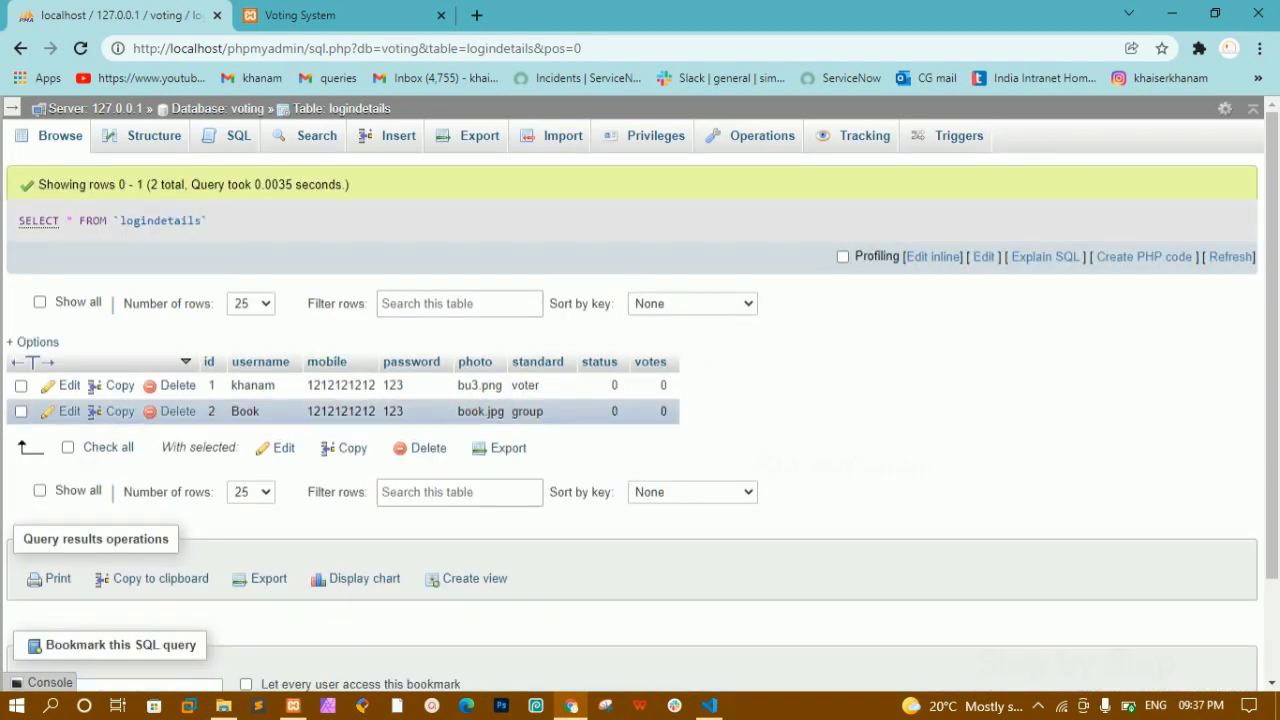
double_click(245, 411)
key(ctrl+c)
Fill the login form with name Book, the saved mobile number and the password
click(300, 15)
click(500, 262)
key(ctrl+v)
key(Tab)
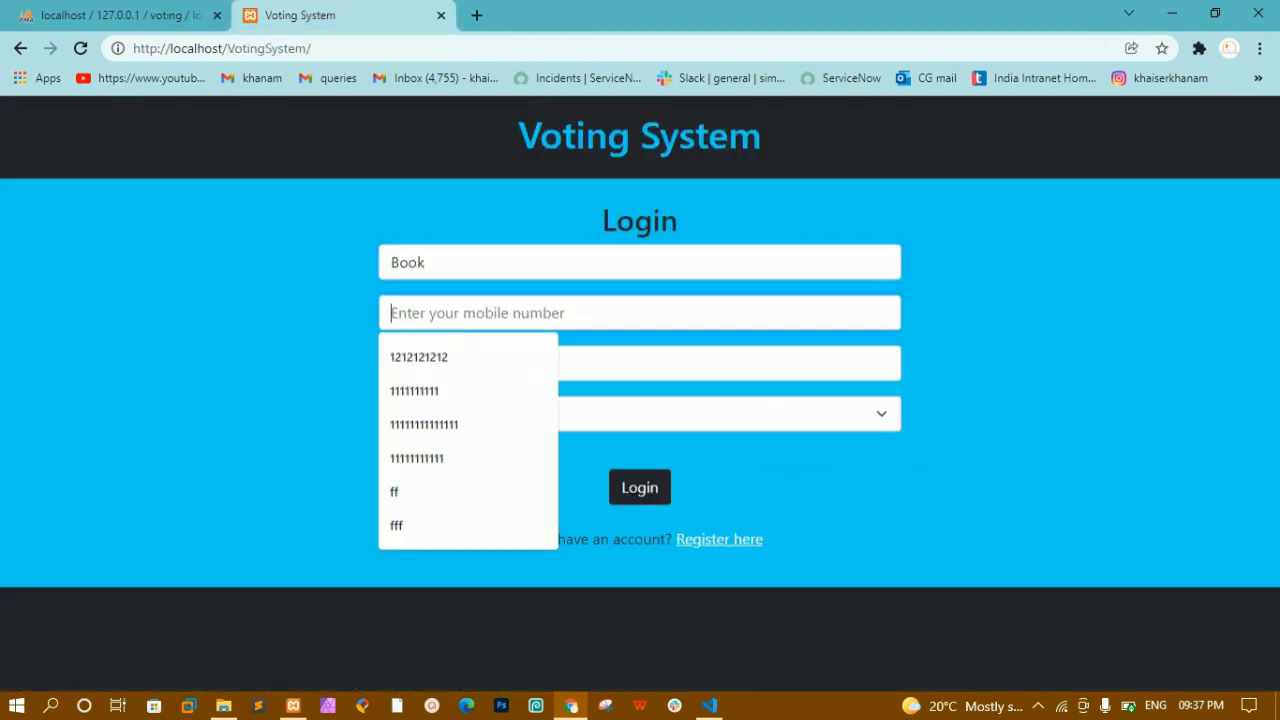
key(Down)
key(Return)
key(Tab)
text(123)
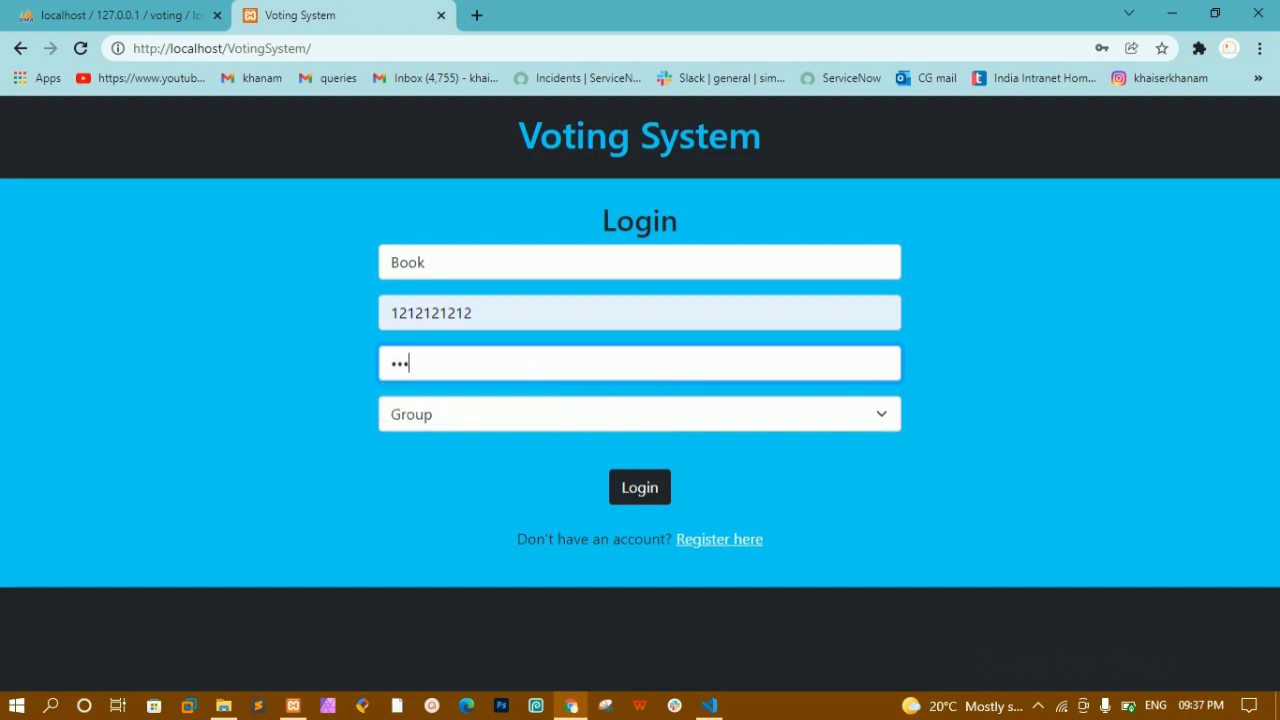
Keep Group as the account type and log in
key(Tab)
key(alt+Down)
key(Escape)
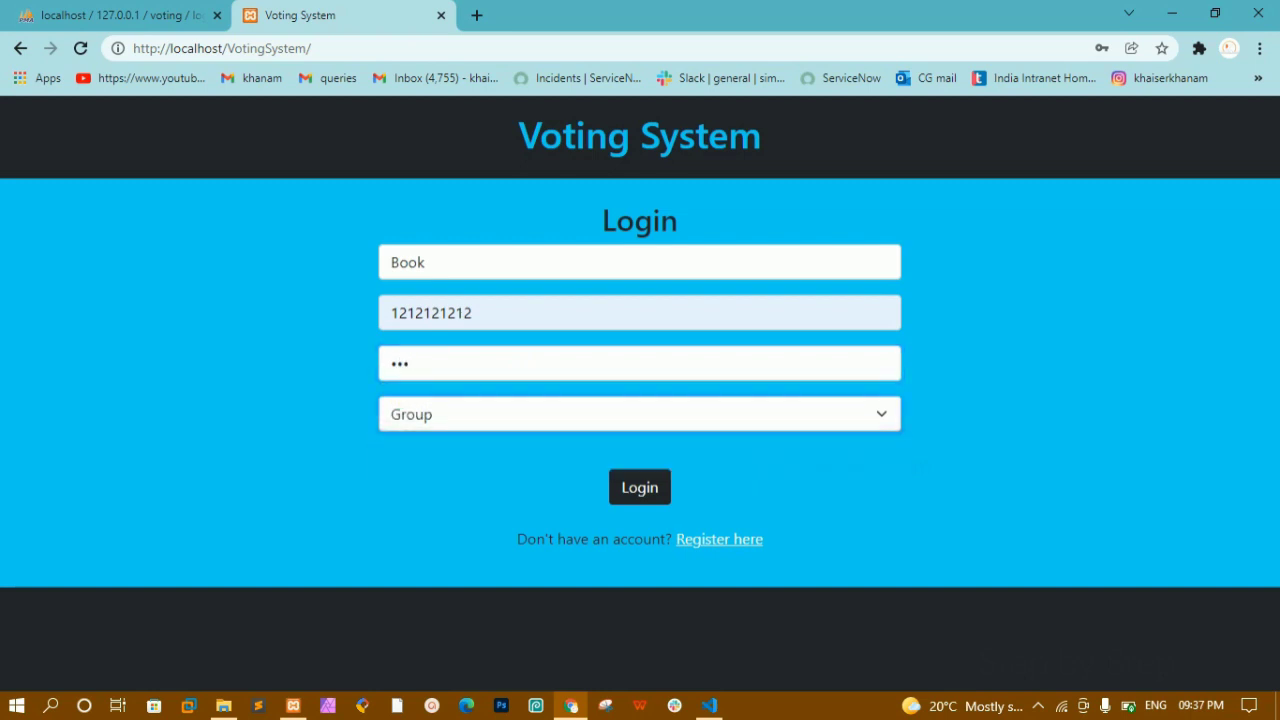
key(Tab)
key(Return)
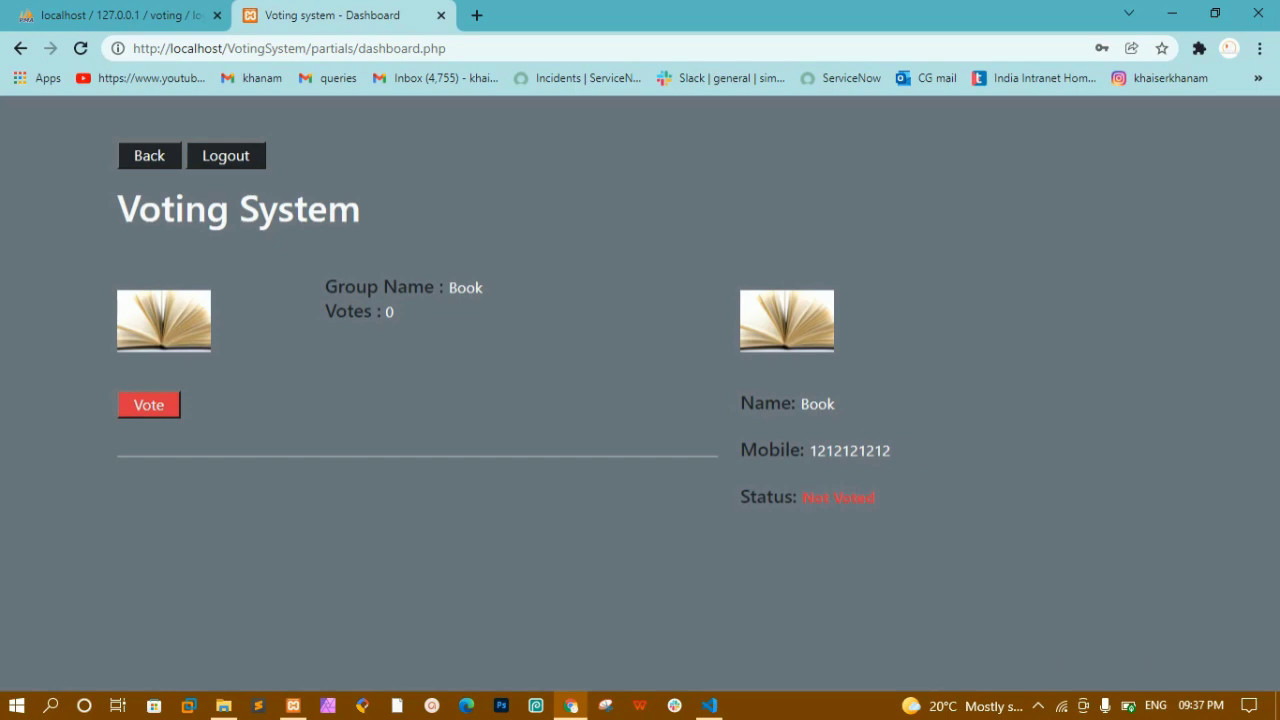
Log out of the group account and check the voter's username in phpMyAdmin
click(226, 155)
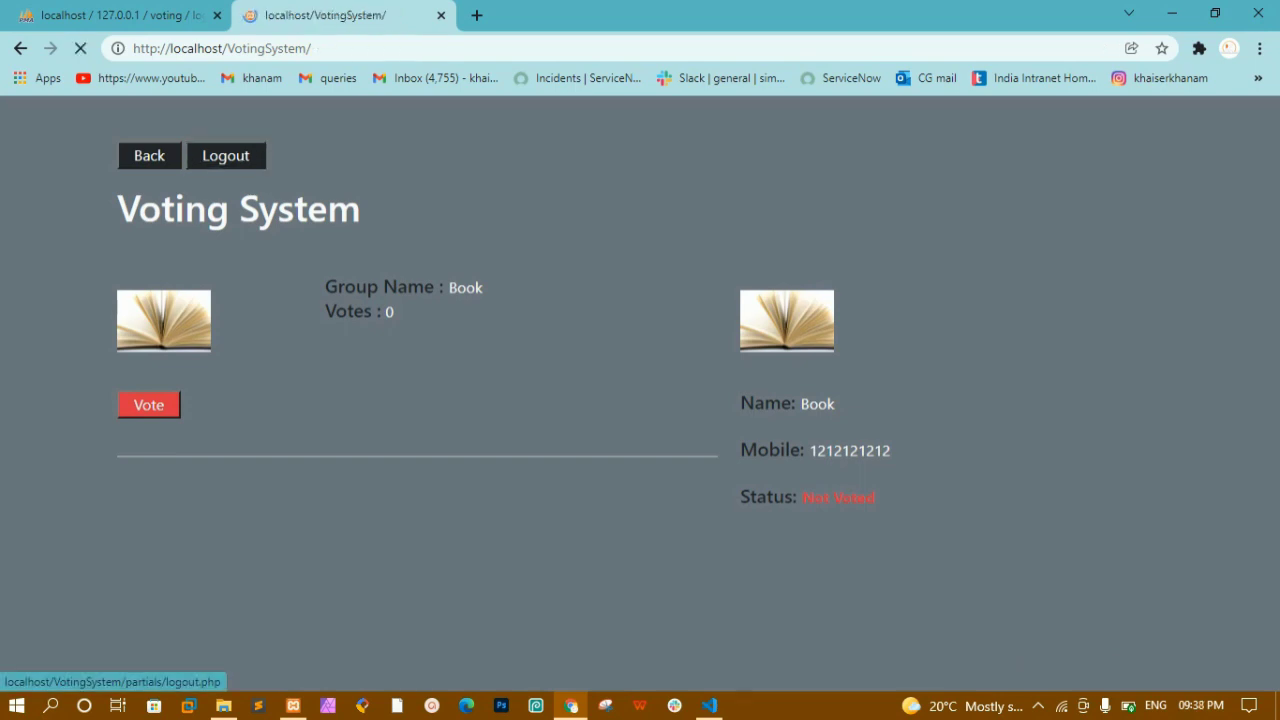
click(120, 15)
double_click(252, 385)
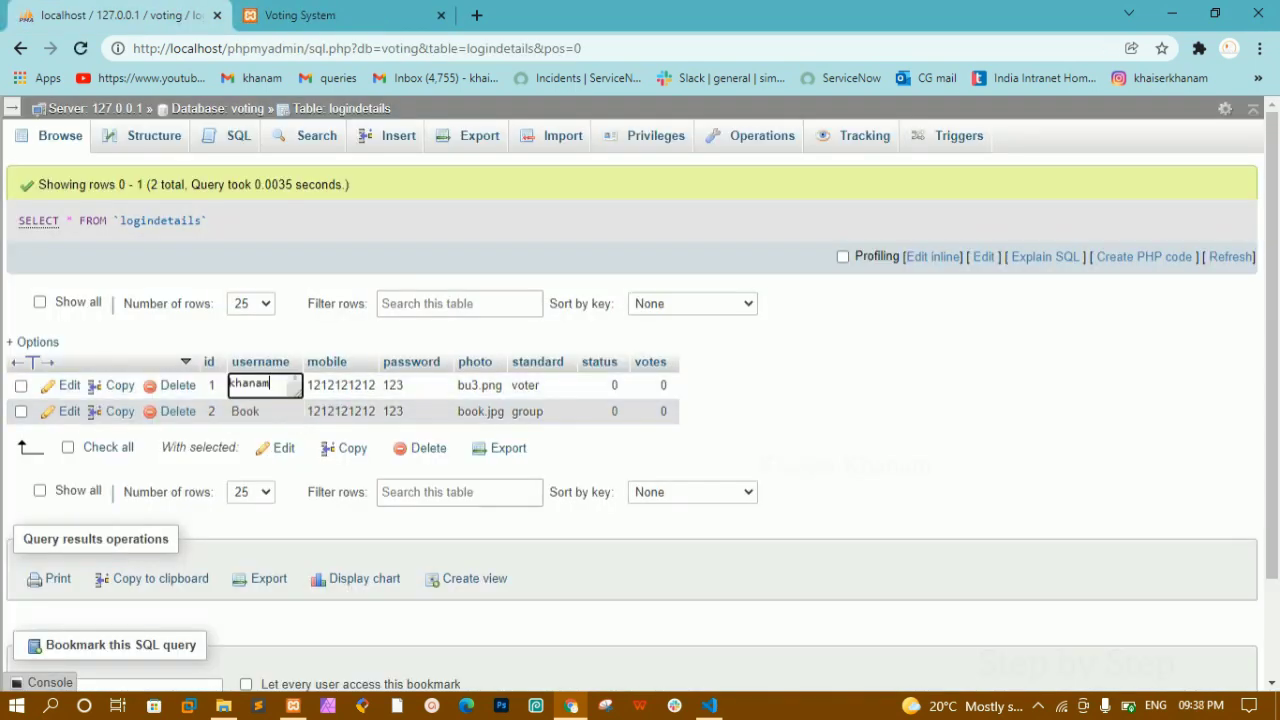
click(300, 15)
Enter name Book, the saved mobile number and the password on the login form
click(640, 262)
text(Book)
click(640, 313)
click(457, 357)
click(640, 363)
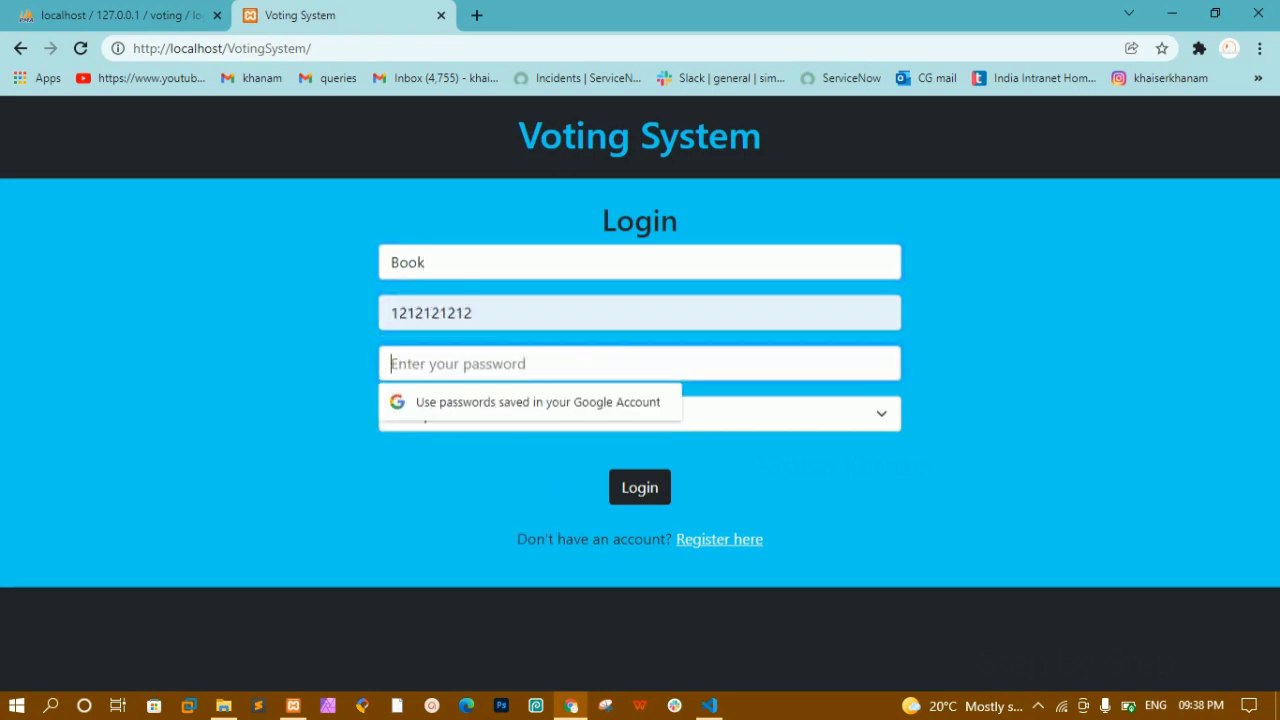
text(123)
Choose Voter as the account type, then compare names in the database and select the name to replace
click(640, 414)
key(Down)
key(Return)
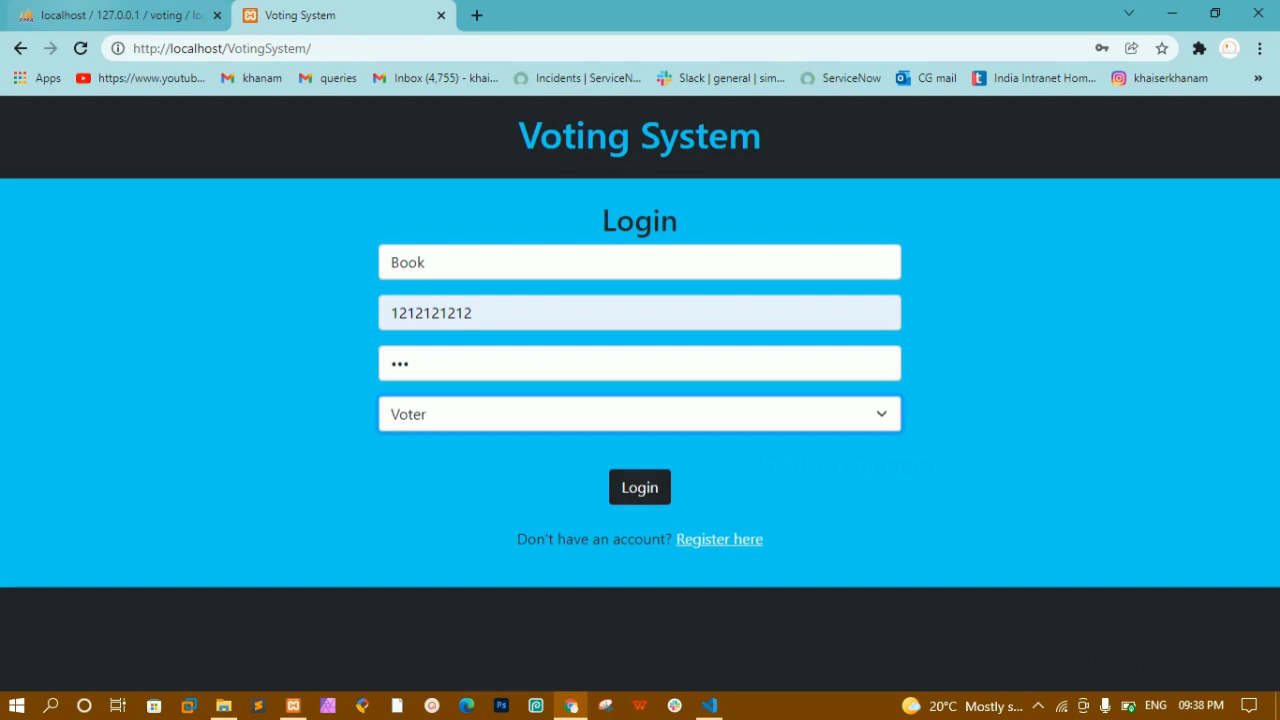
click(120, 15)
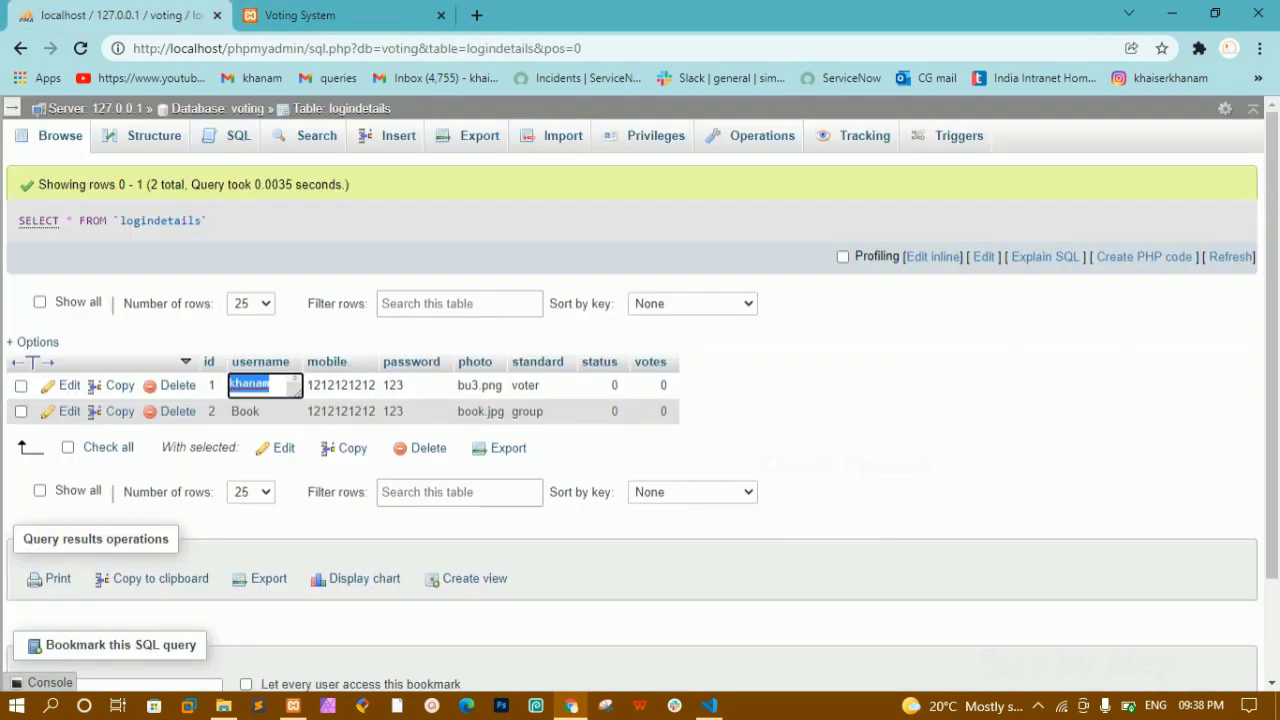
key(ctrl+Tab)
double_click(418, 262)
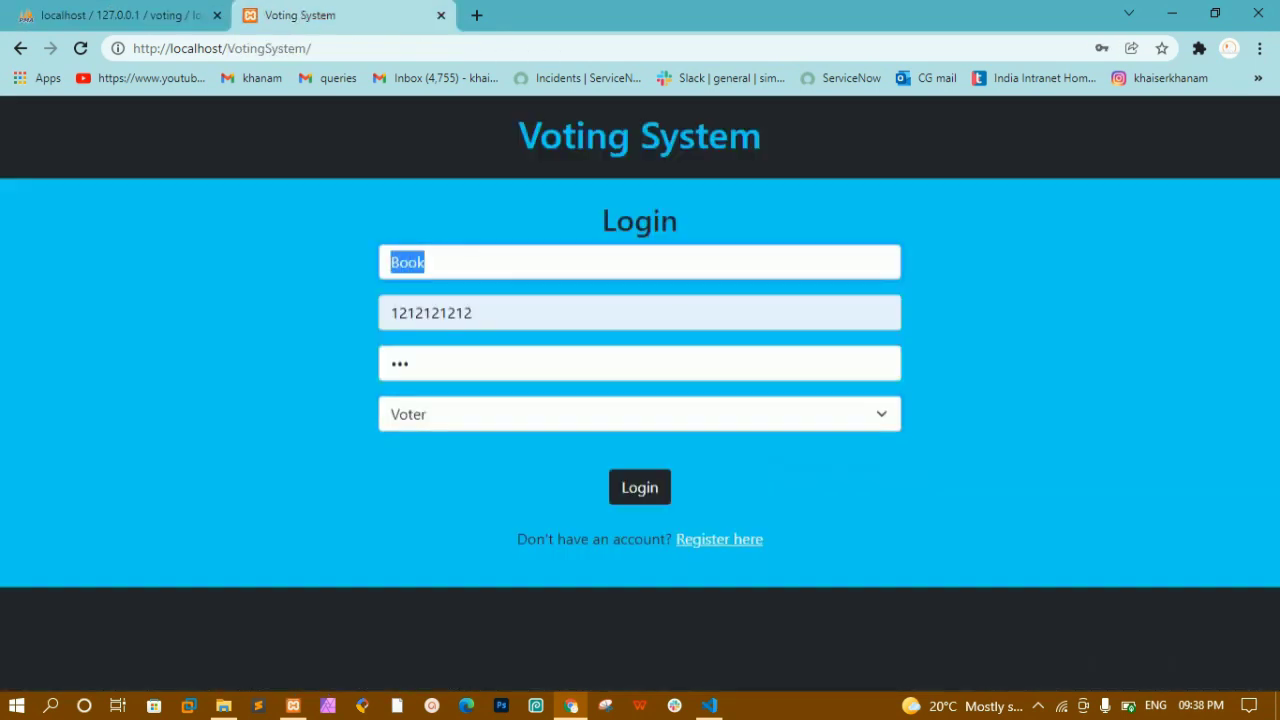
Replace the name with the voter's username, log in as Voter, and note the Not Voted status
text(khanam)
key(Return)
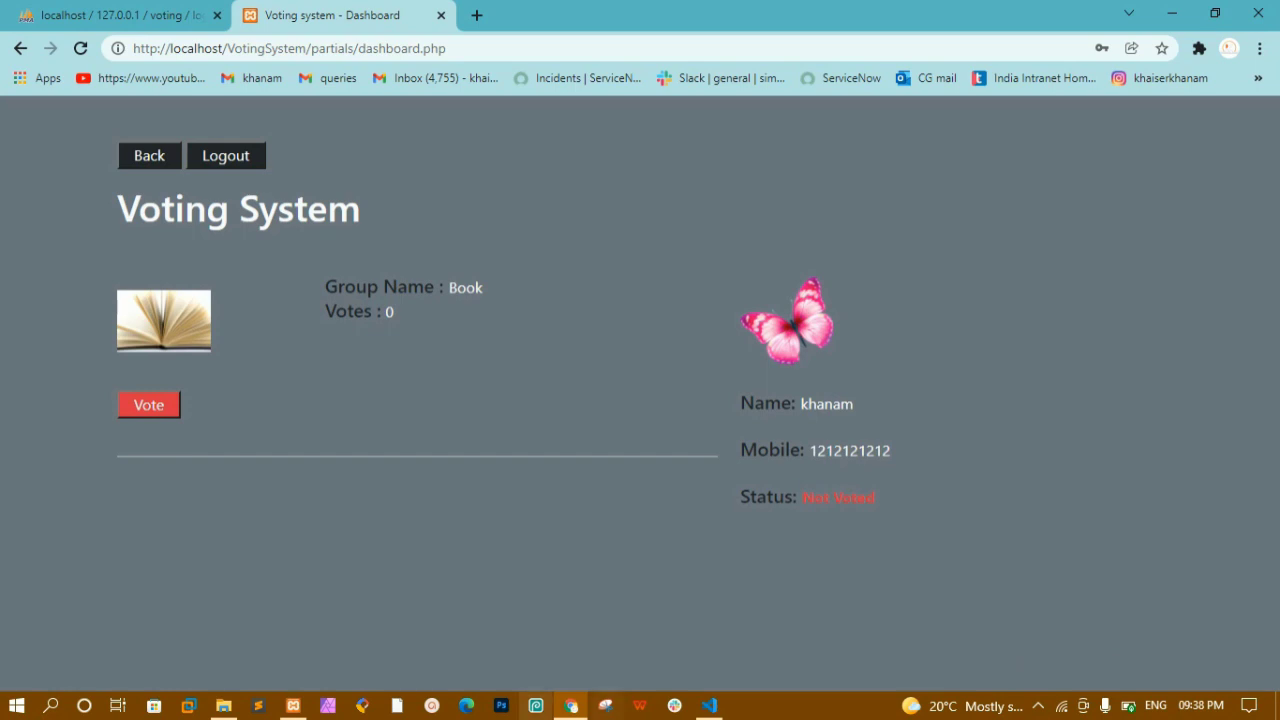
drag(803, 497, 875, 497)
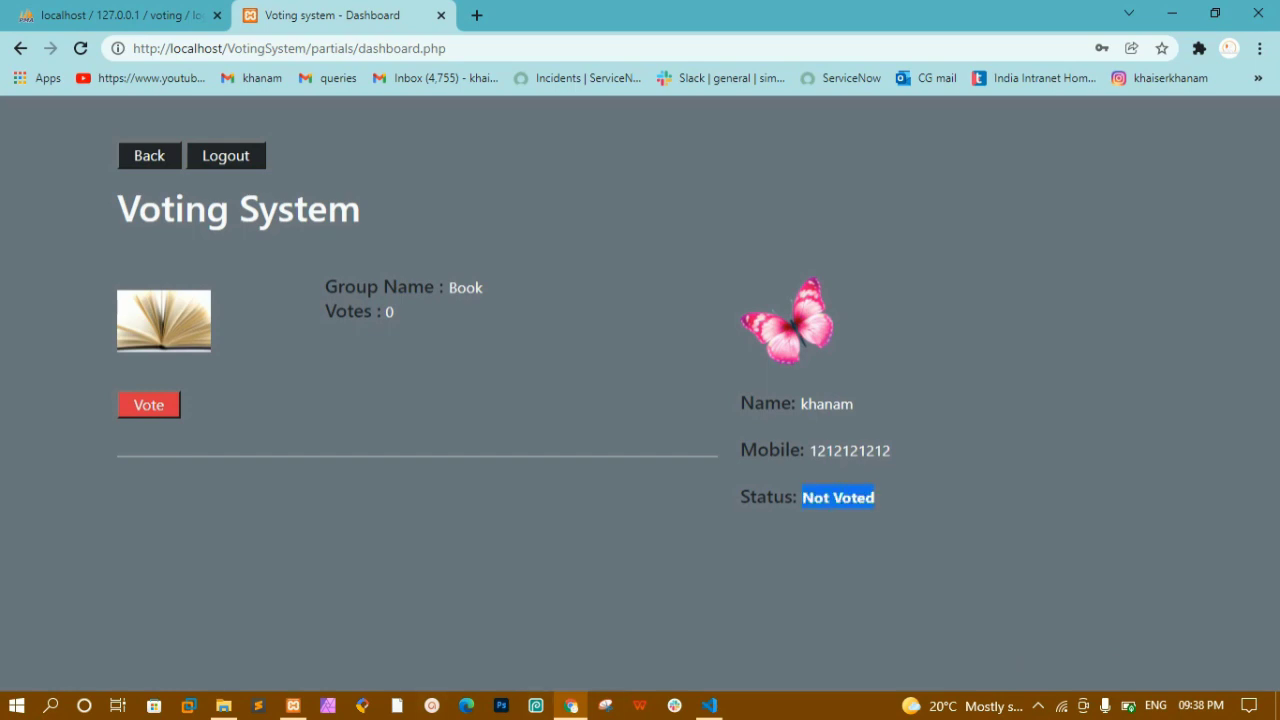
Vote for the Book group and confirm its vote count now reads 1
click(149, 404)
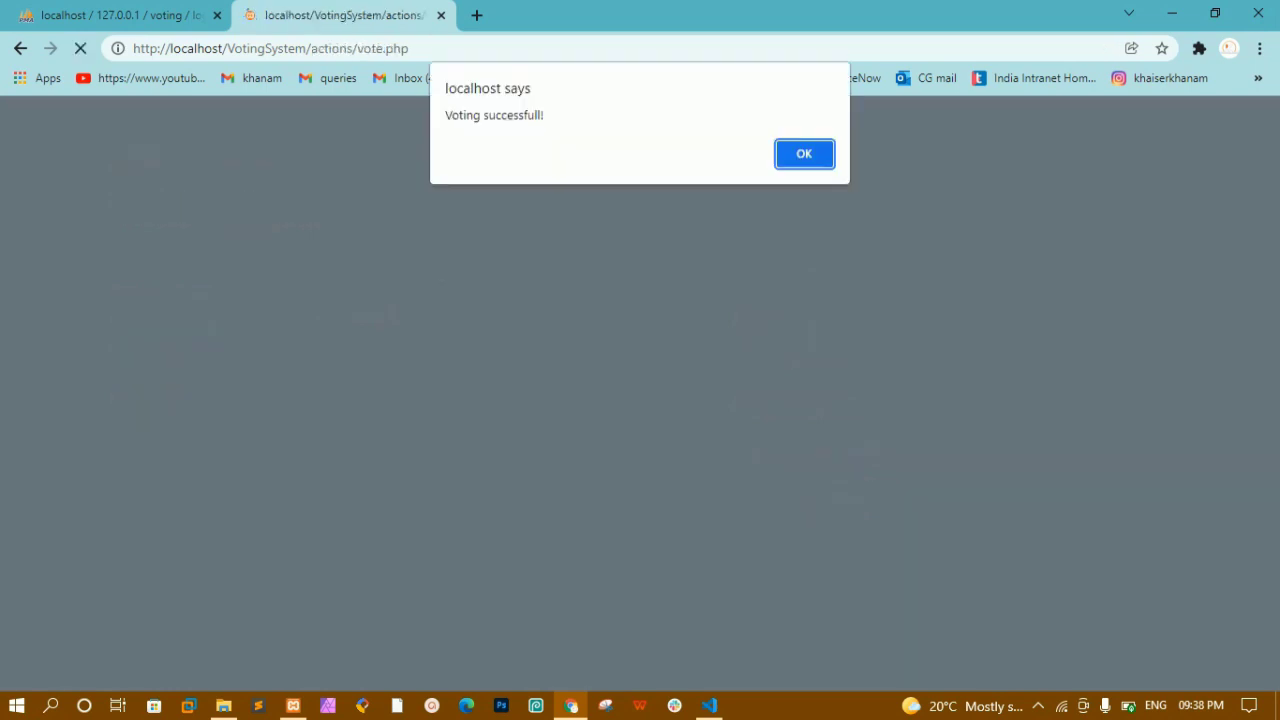
key(Return)
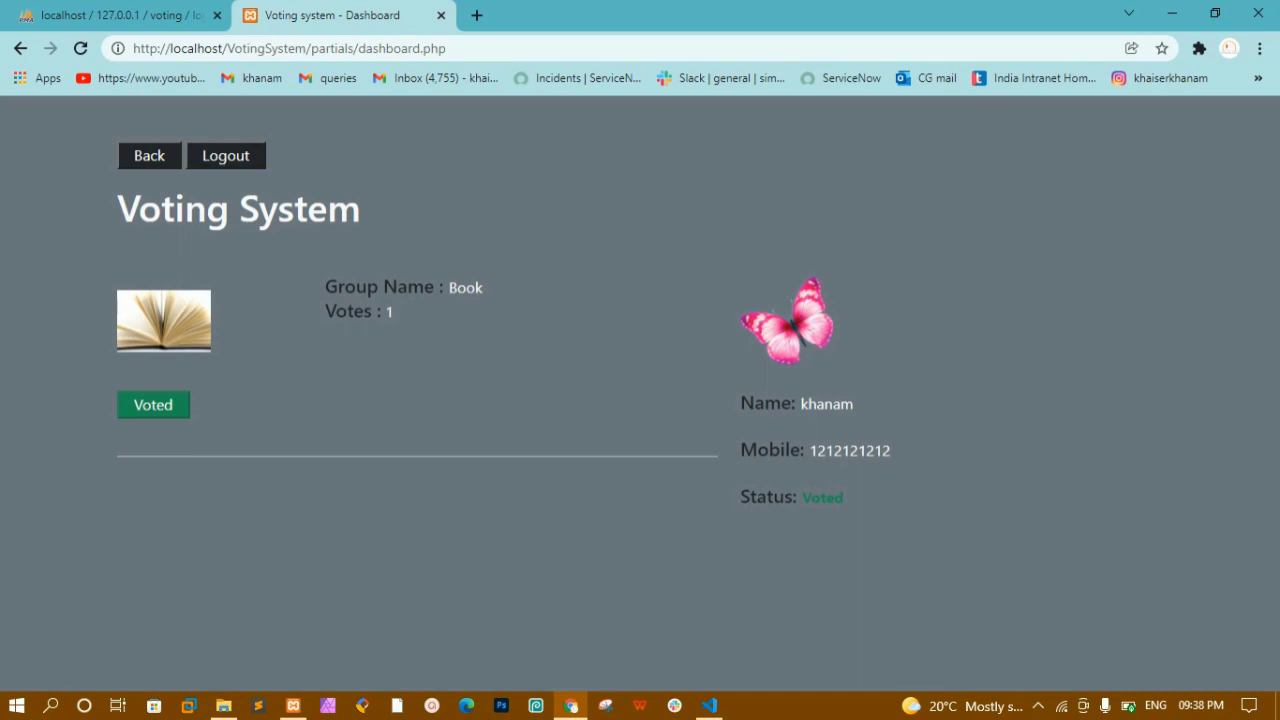
drag(377, 311, 393, 311)
double_click(465, 287)
double_click(465, 287)
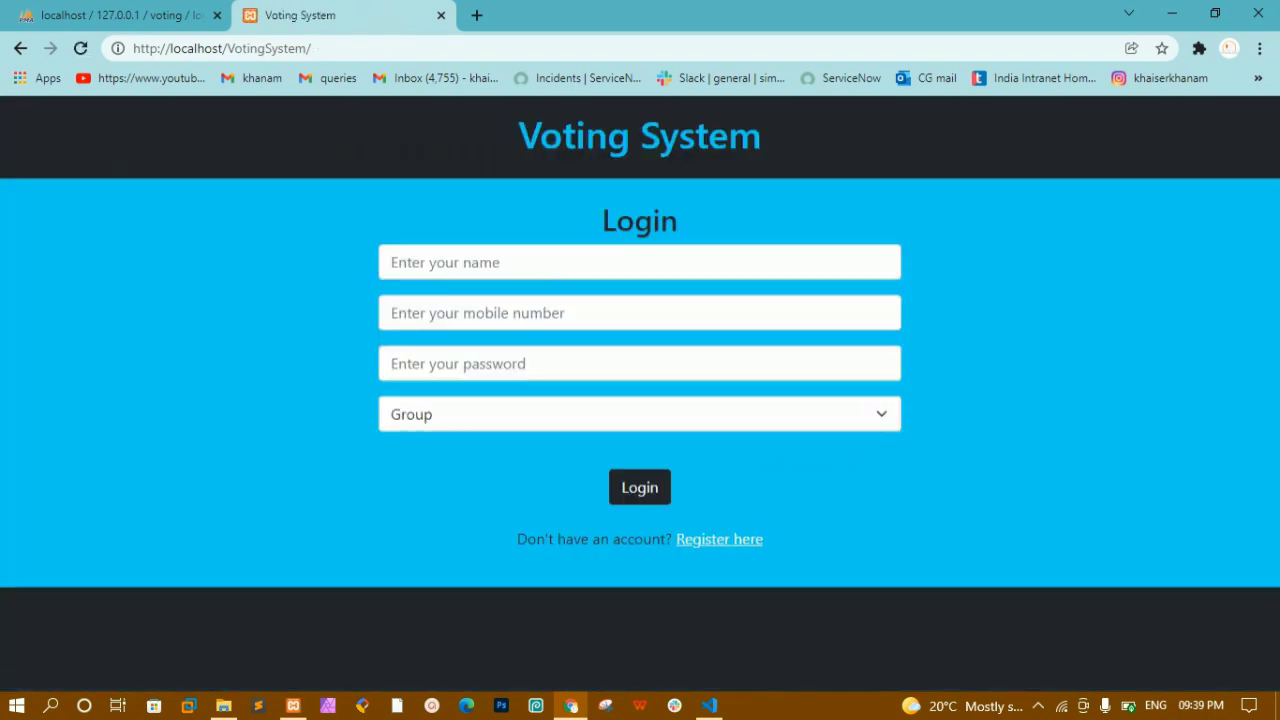
On the registration page, autofill name and mobile, then enter a password with a mismatched confirmation
click(719, 539)
click(450, 262)
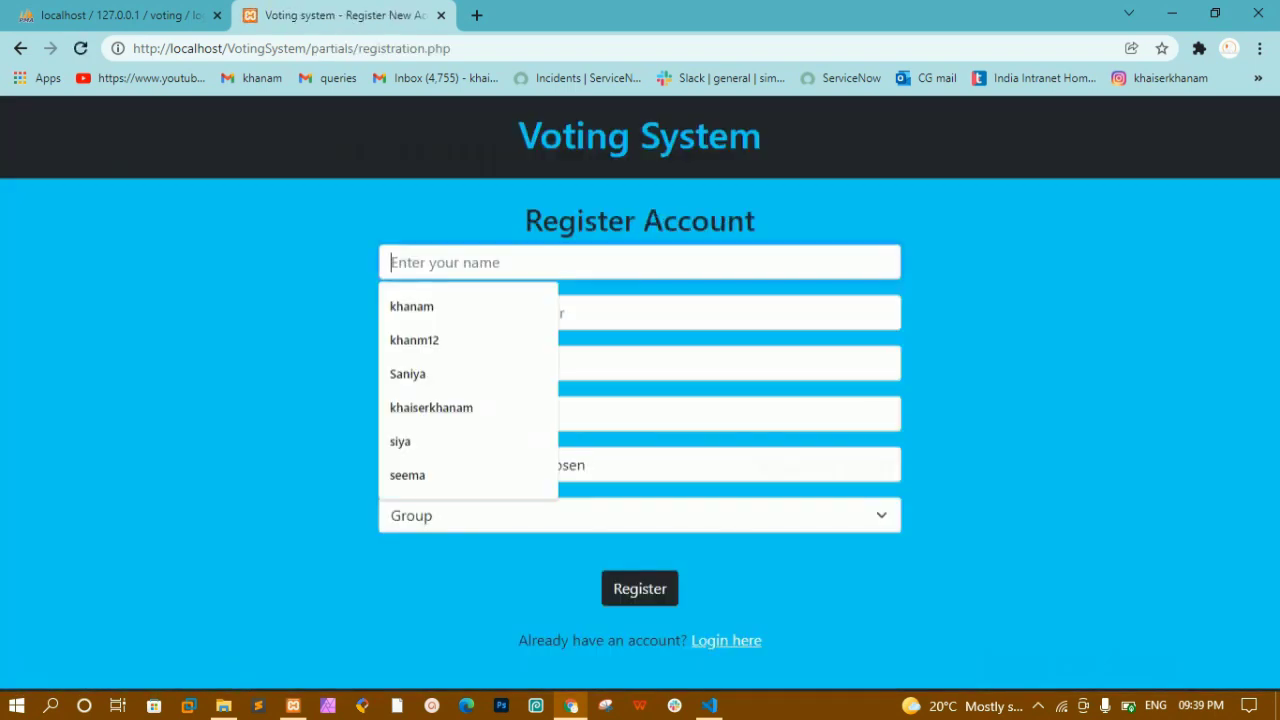
key(Down)
key(Down)
key(Down)
key(Return)
key(Tab)
key(Down)
key(Down)
key(Return)
key(Tab)
text(123)
key(Tab)
text(1234)
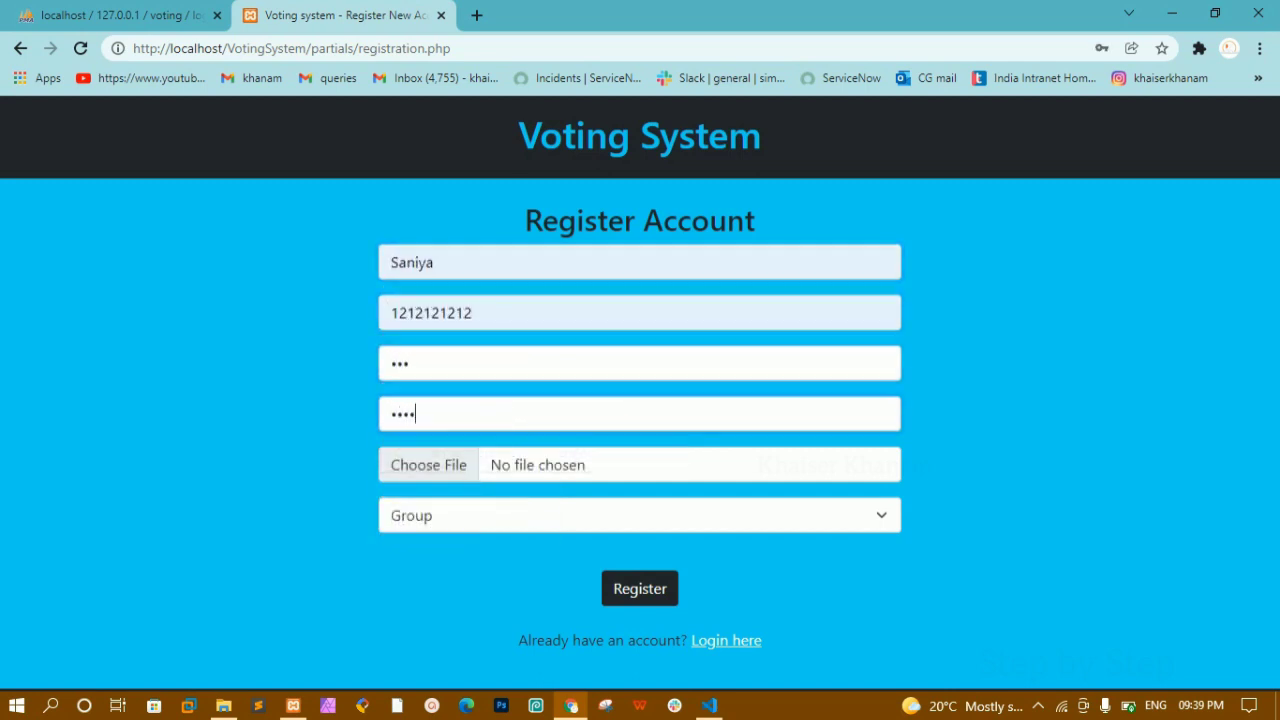
Attach the butt image, choose Voter, and submit the registration
key(Tab)
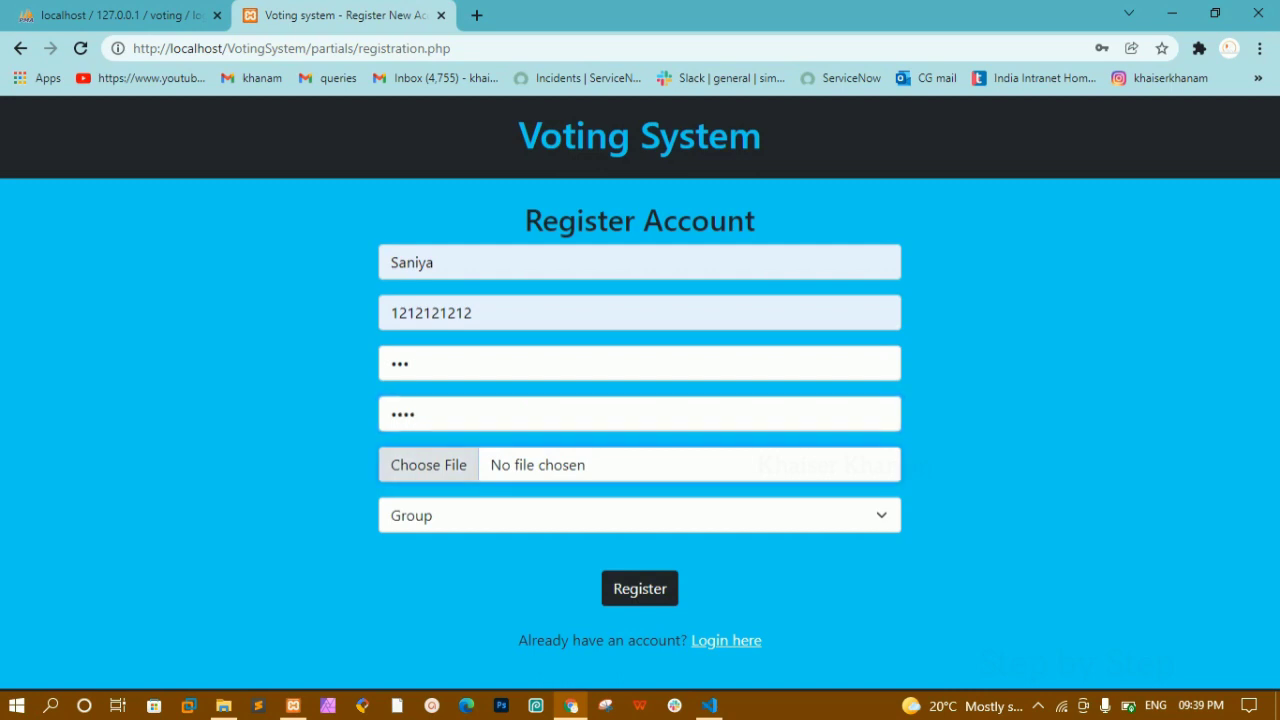
key(space)
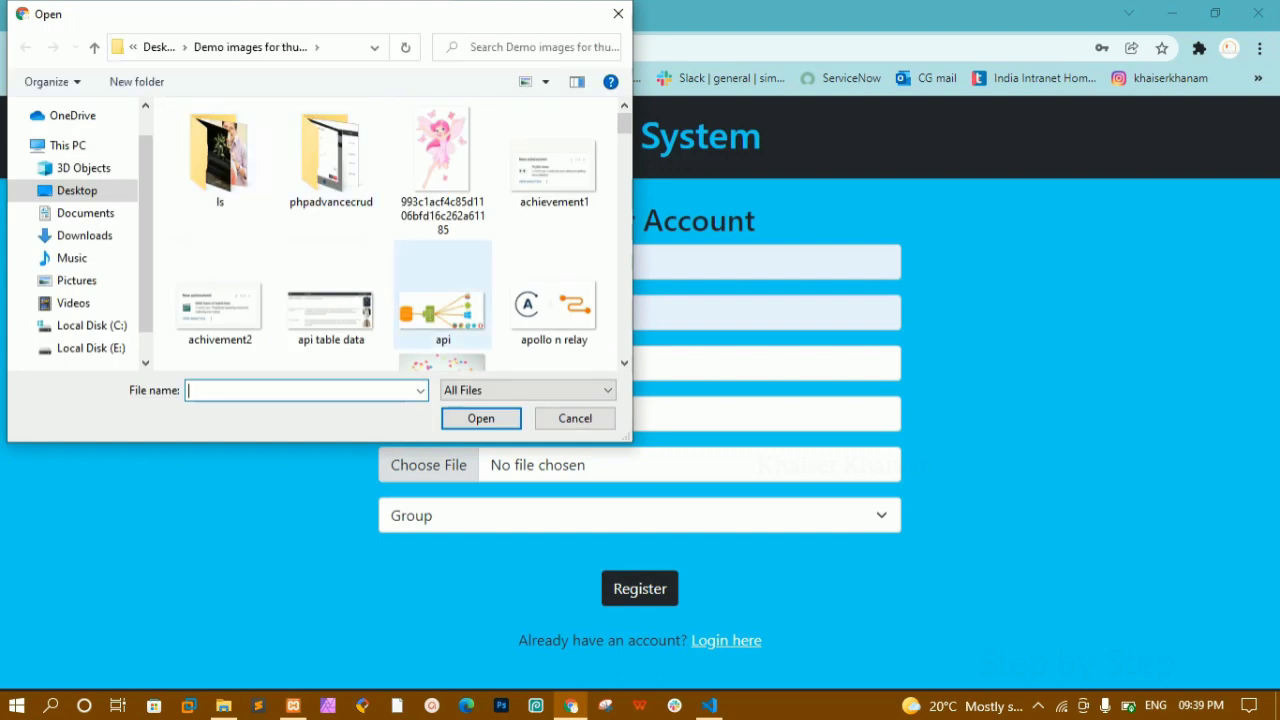
click(553, 190)
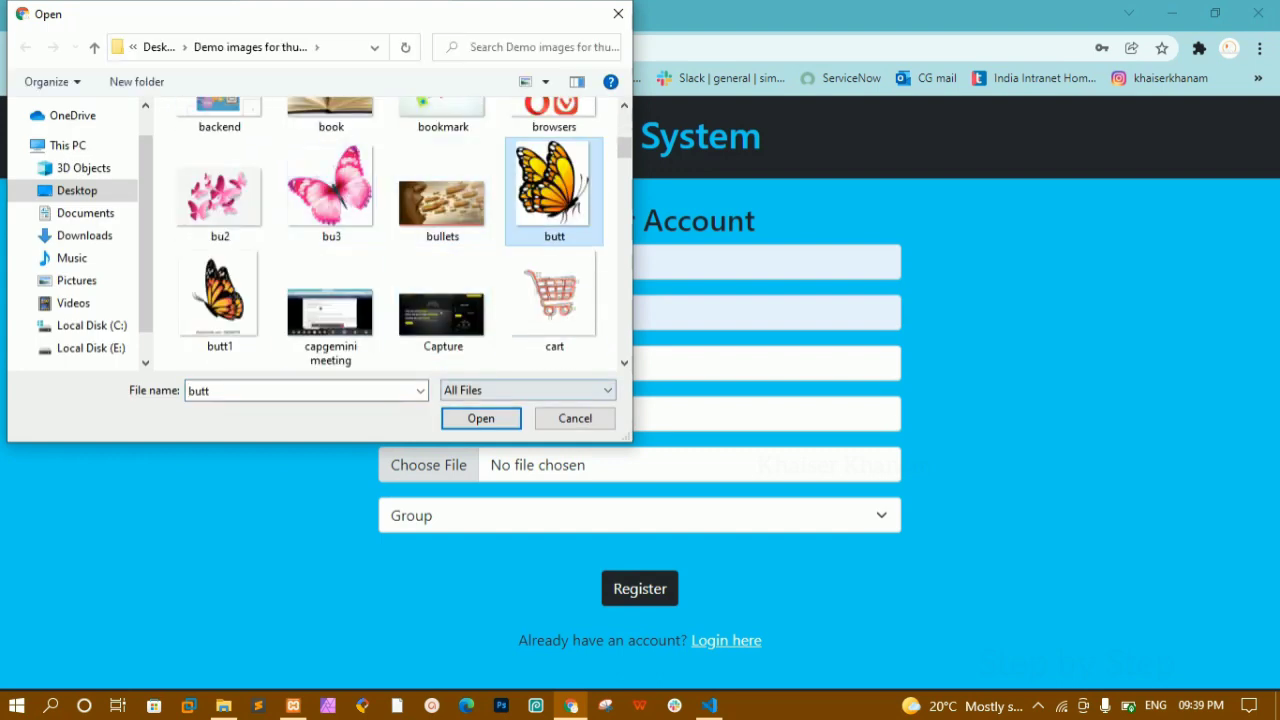
key(Return)
click(640, 515)
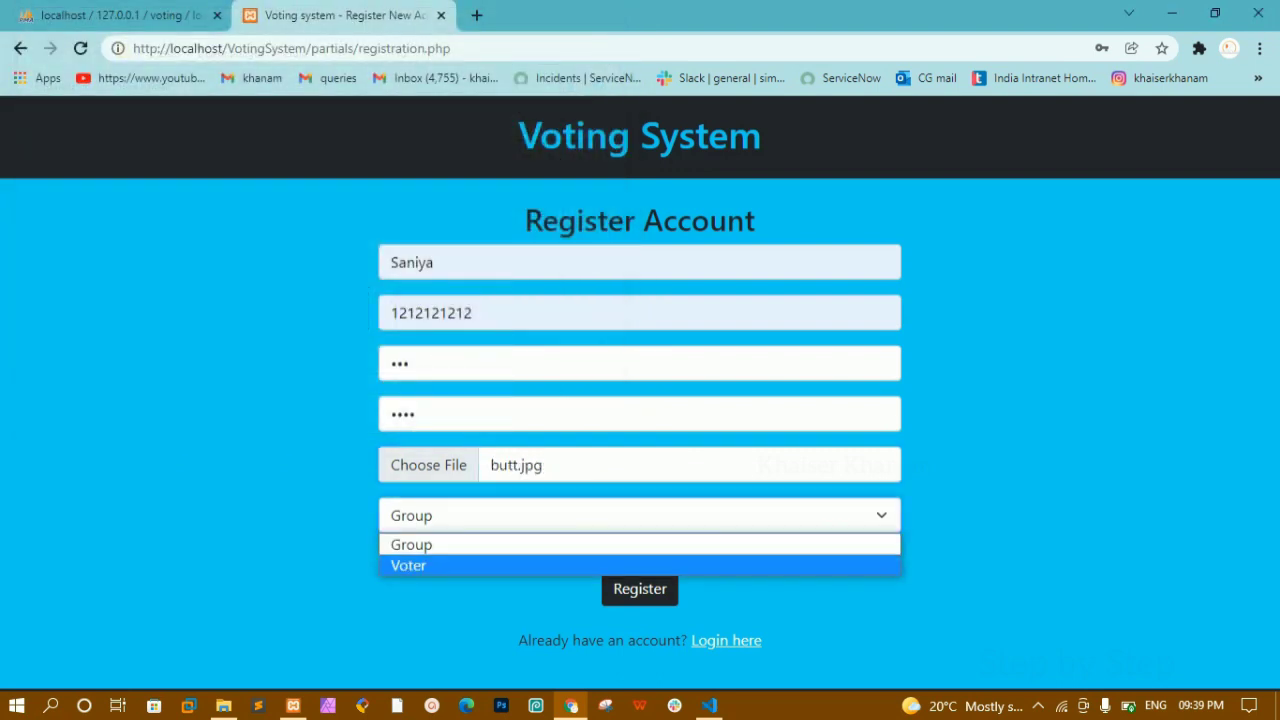
click(640, 565)
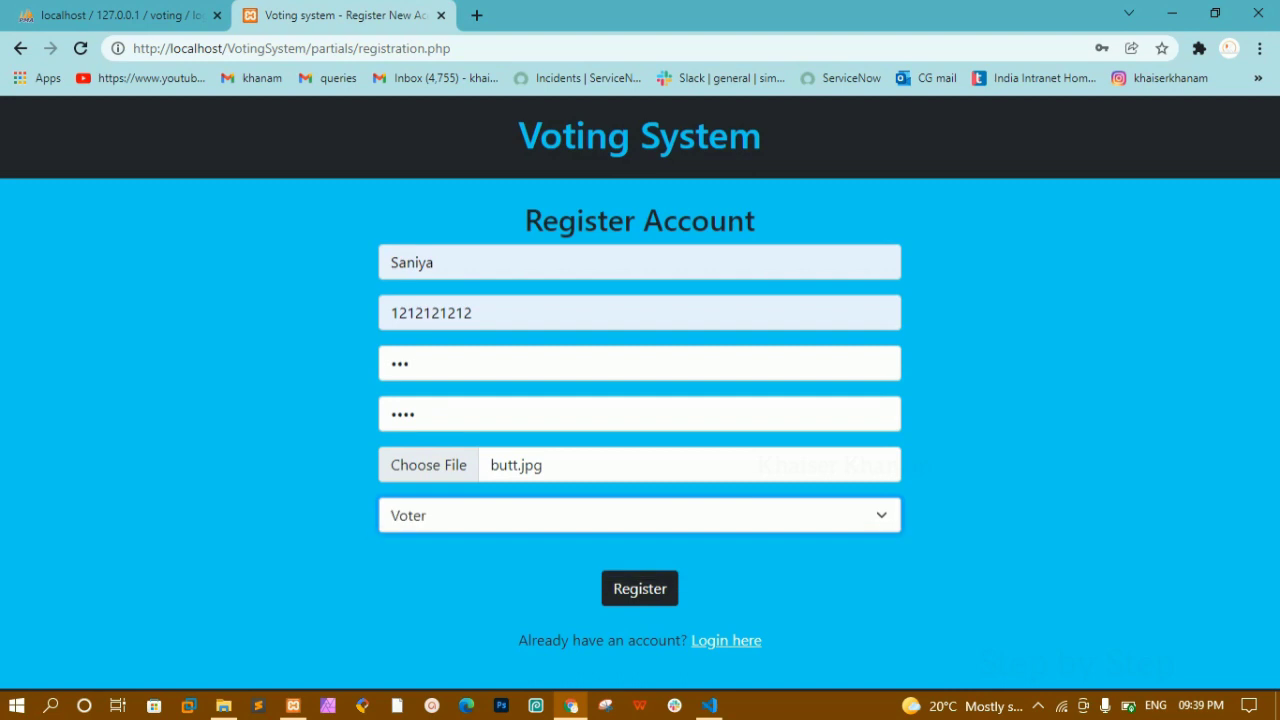
click(640, 588)
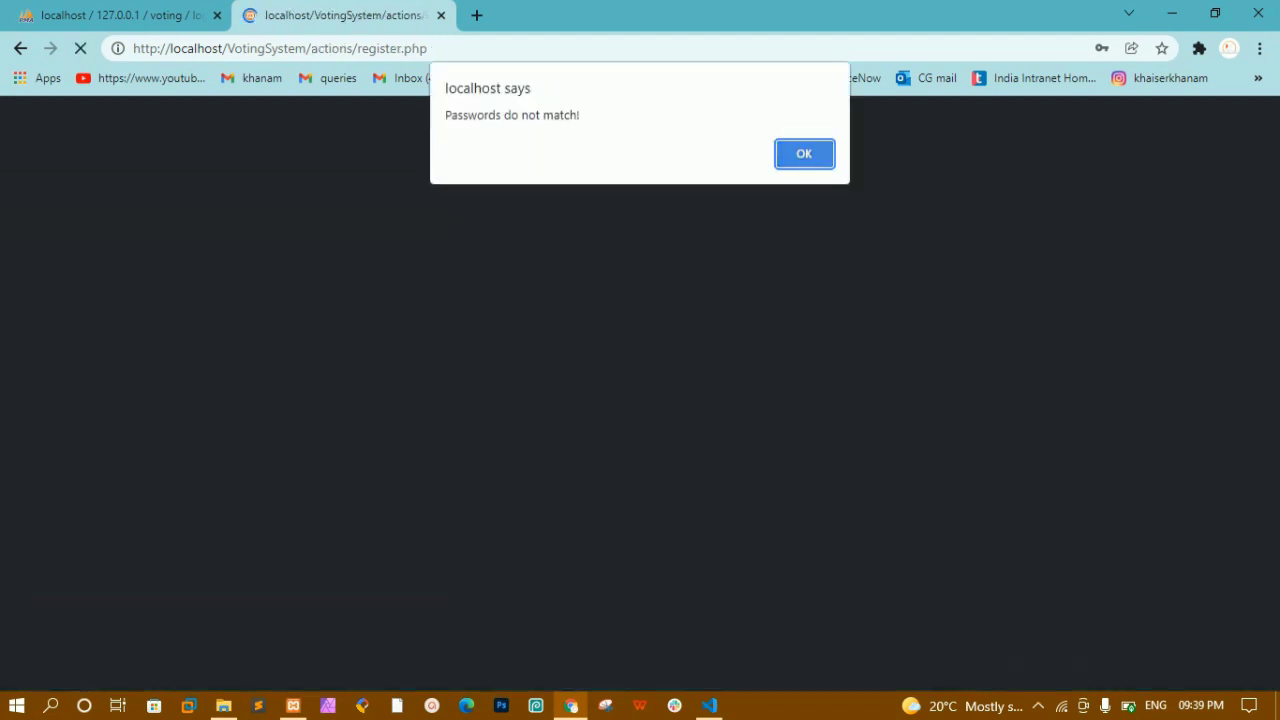
Dismiss the password mismatch warning and refill the name, mobile and matching passwords
key(Return)
click(640, 262)
click(410, 371)
click(640, 313)
key(Down)
key(Return)
key(Tab)
text(123)
key(Tab)
text(123)
Attach bookmark.jpg as the photo
key(Tab)
key(space)
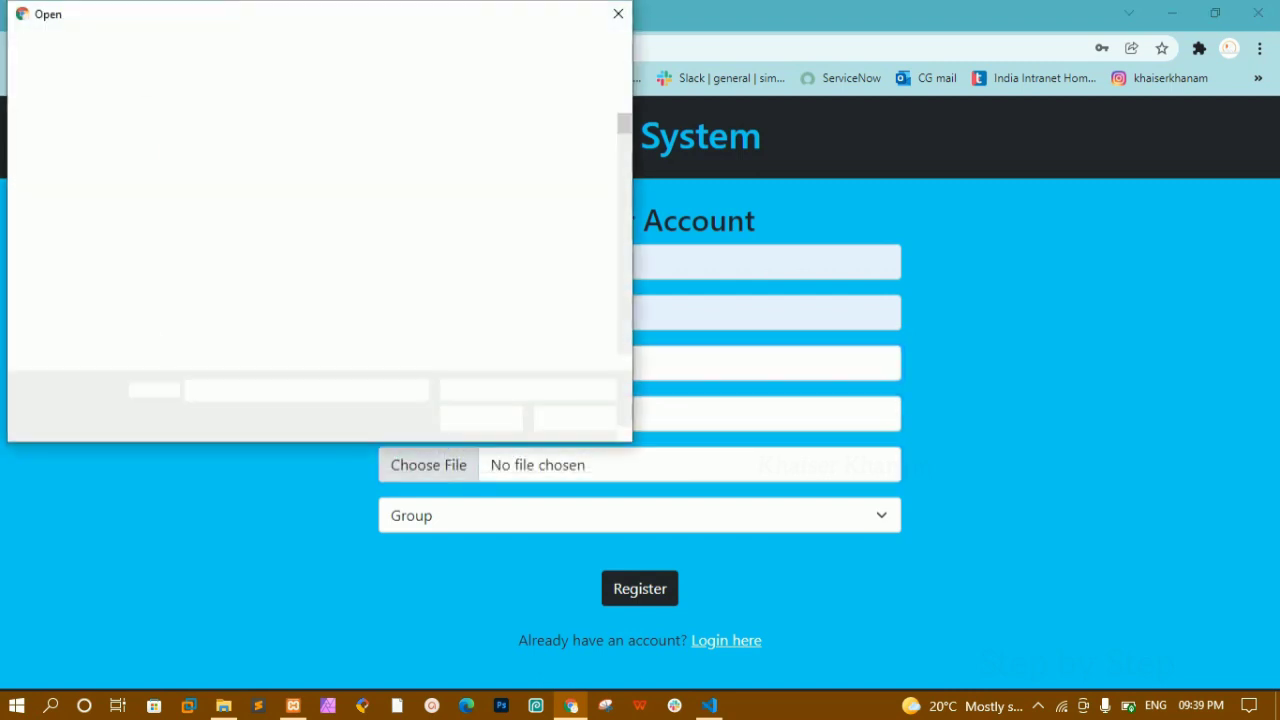
scroll(331, 205, down, 2)
click(443, 205)
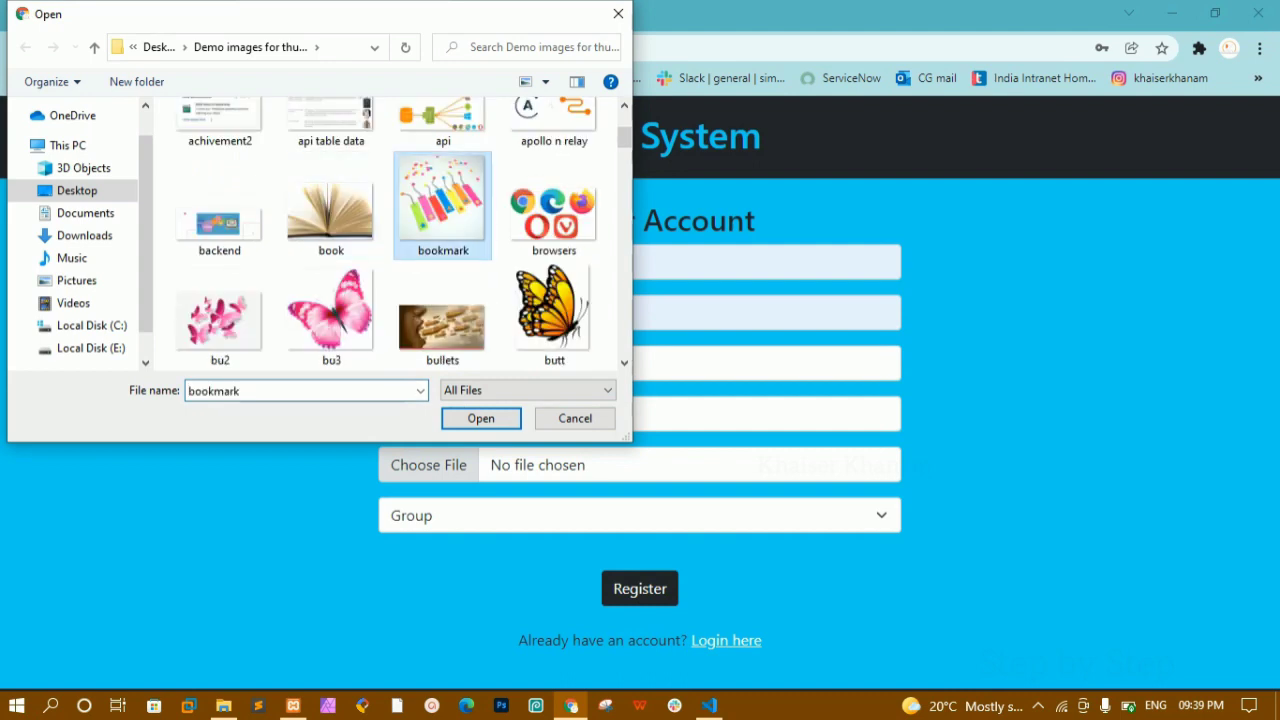
click(481, 418)
Choose Voter as the role, register, and acknowledge the success message
key(Tab)
key(space)
key(Return)
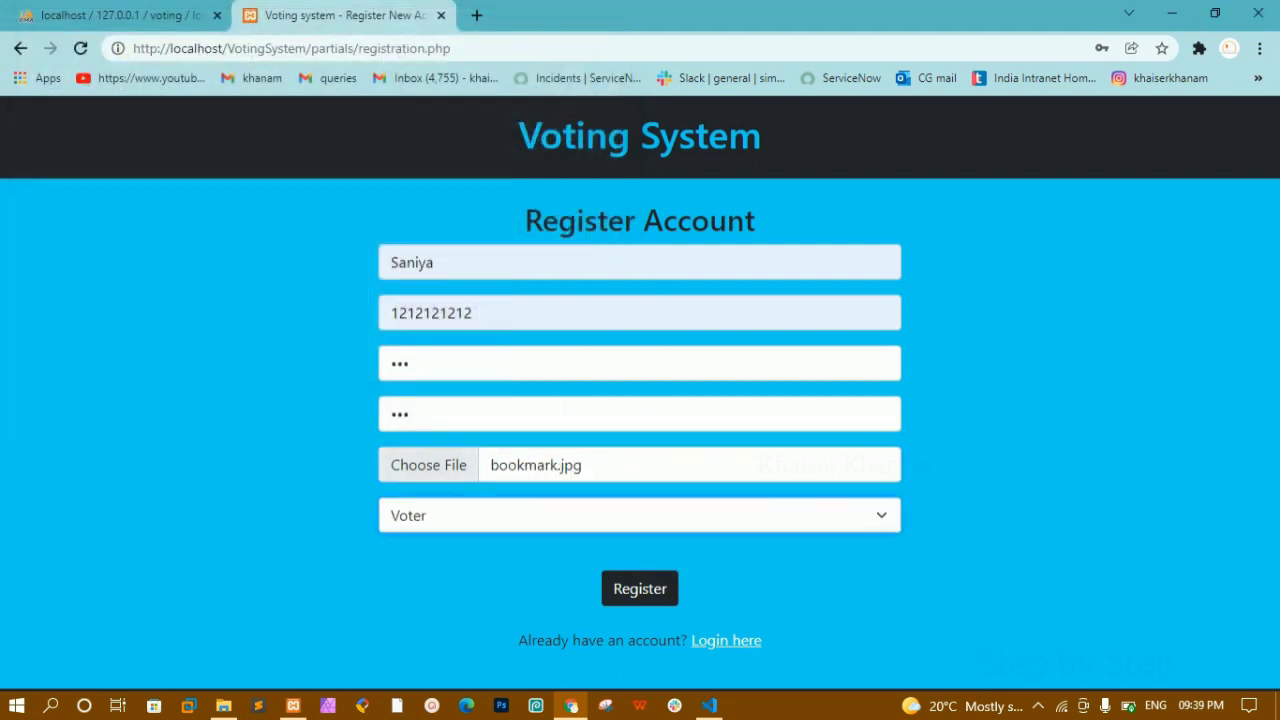
key(Tab)
key(Return)
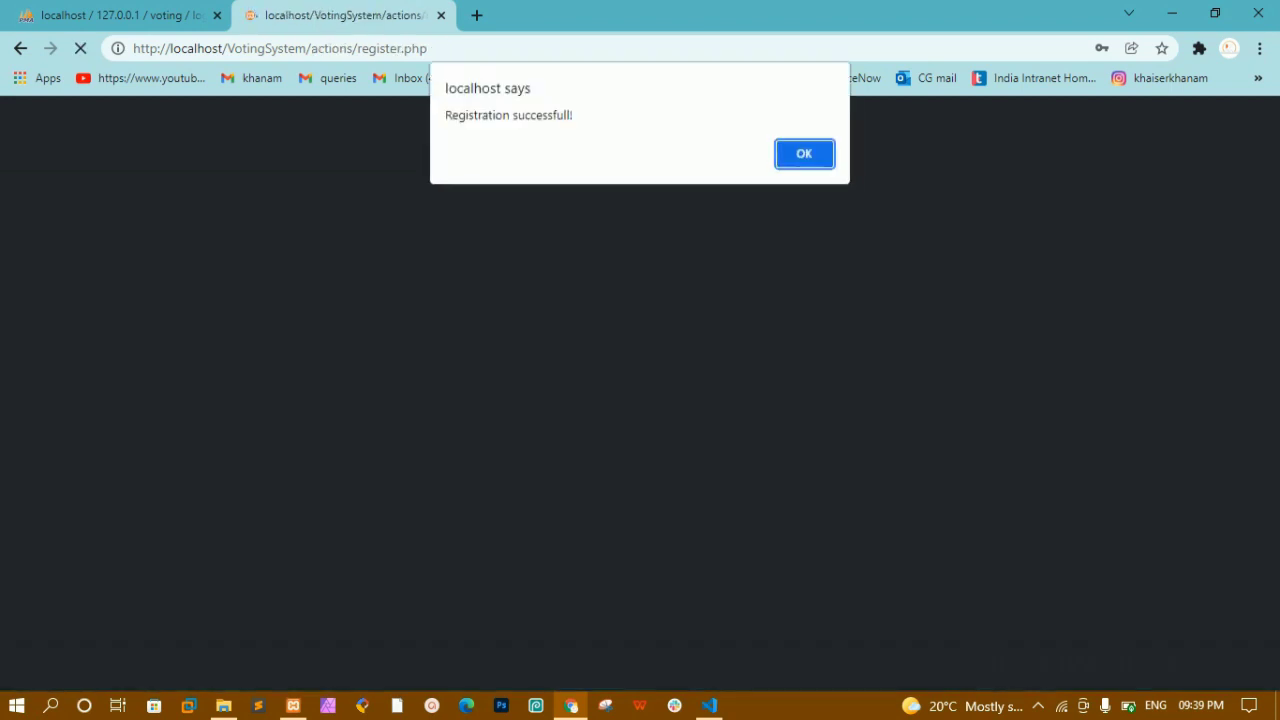
key(Return)
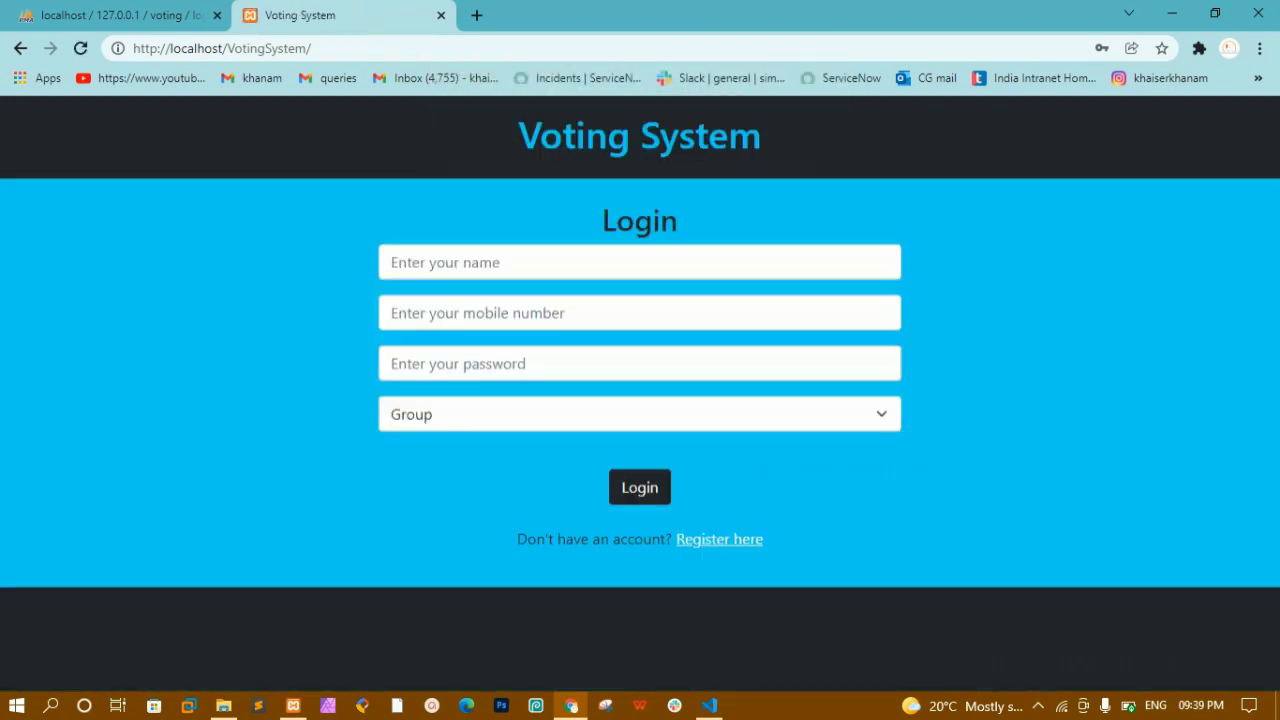
On a new registration form, enter name Browsers, the saved mobile number and matching passwords
click(719, 539)
click(640, 262)
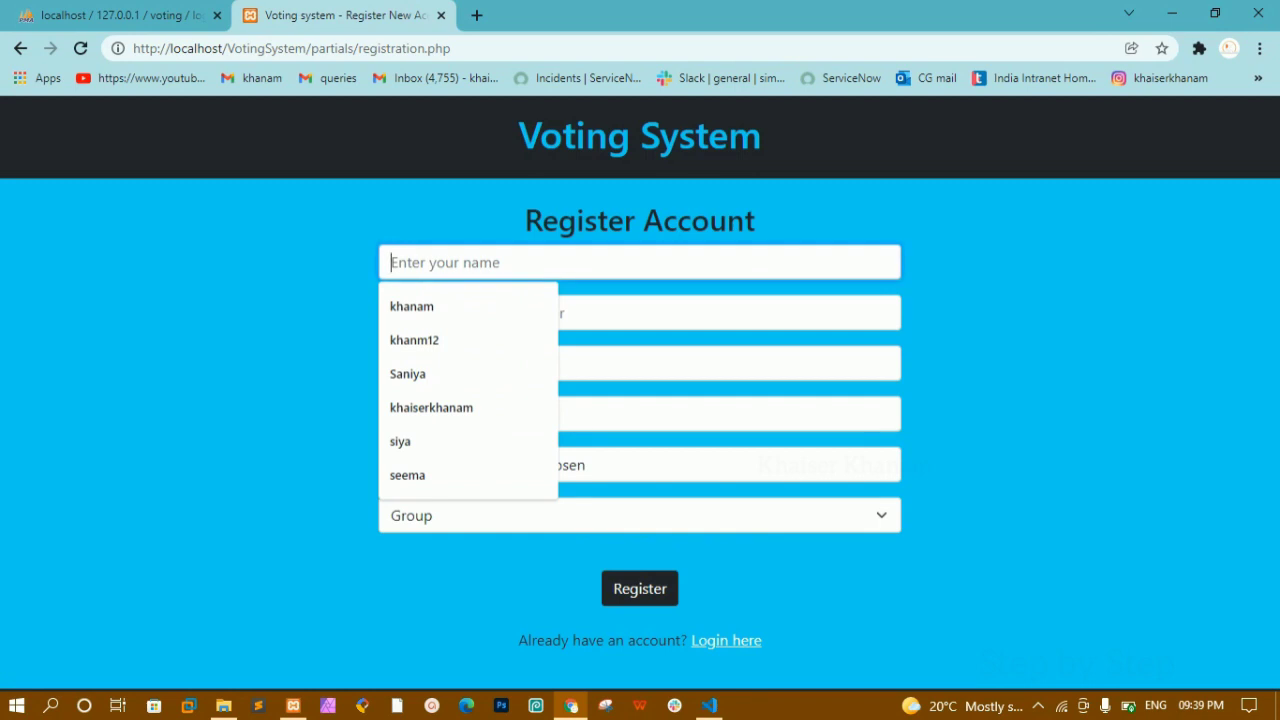
text(Browsers)
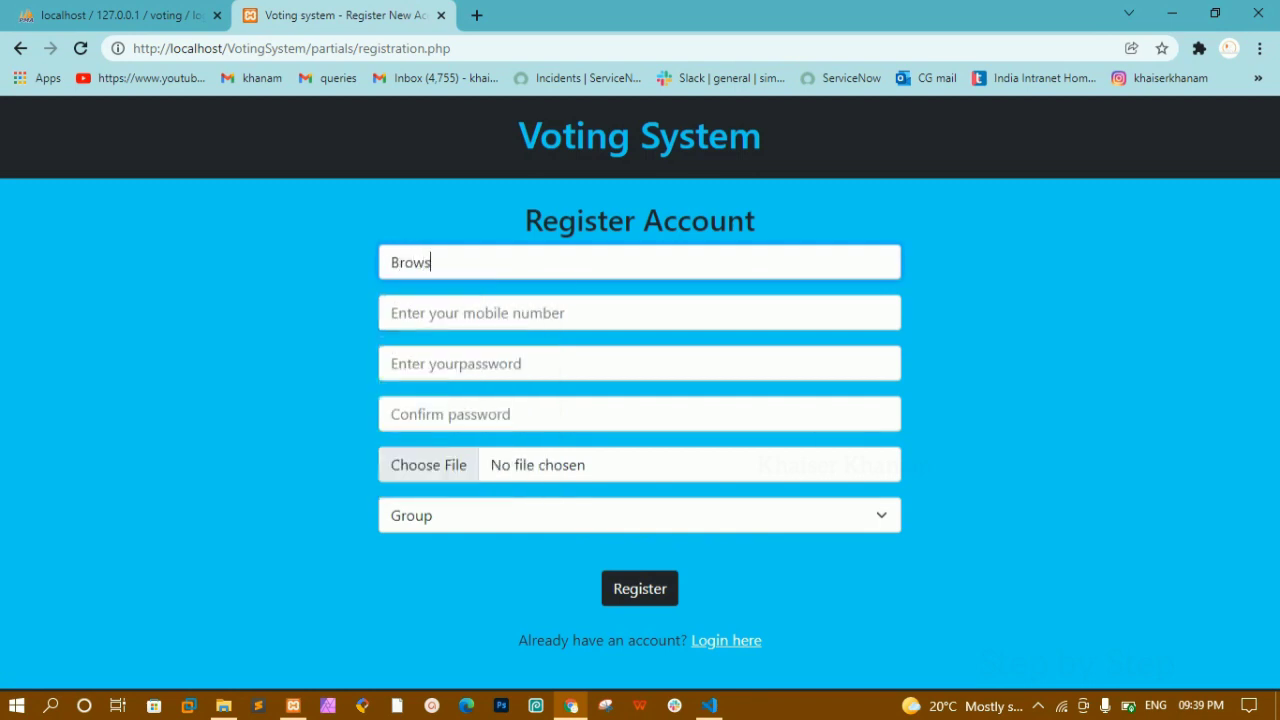
key(Tab)
key(Down)
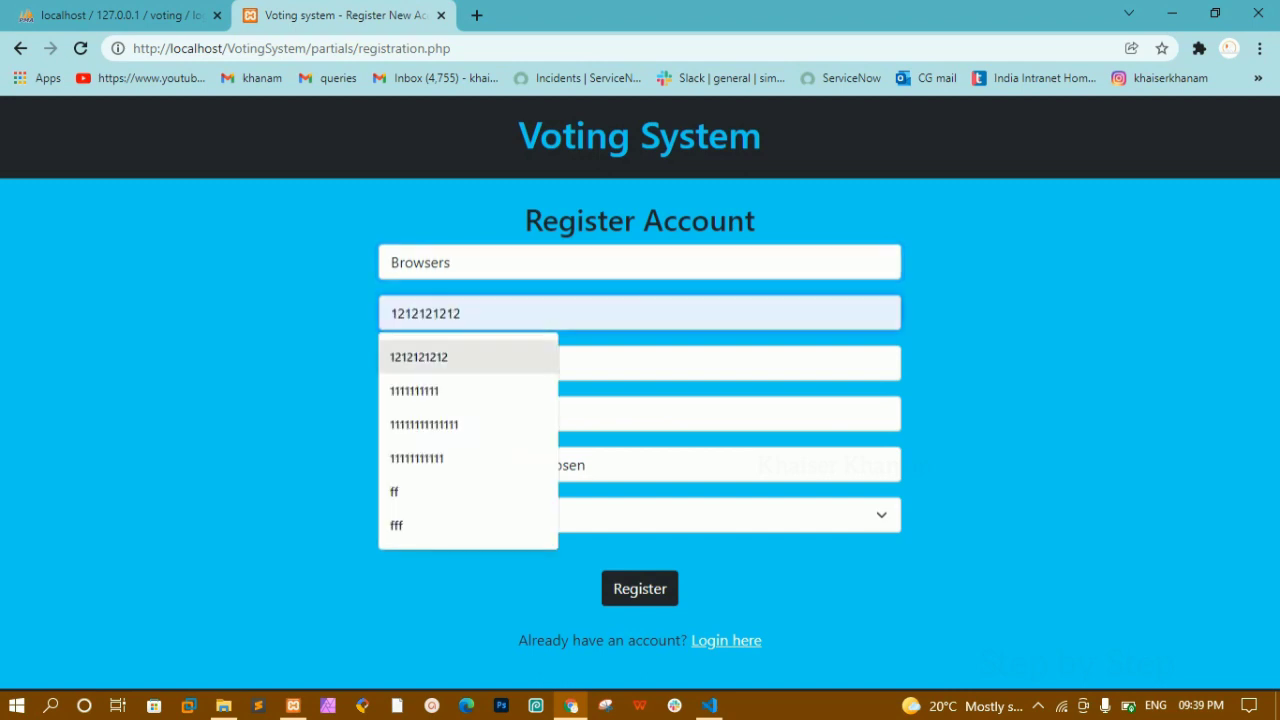
key(Return)
key(Tab)
text(123)
key(Tab)
text(123)
Attach browsers.jpg as the photo
key(Tab)
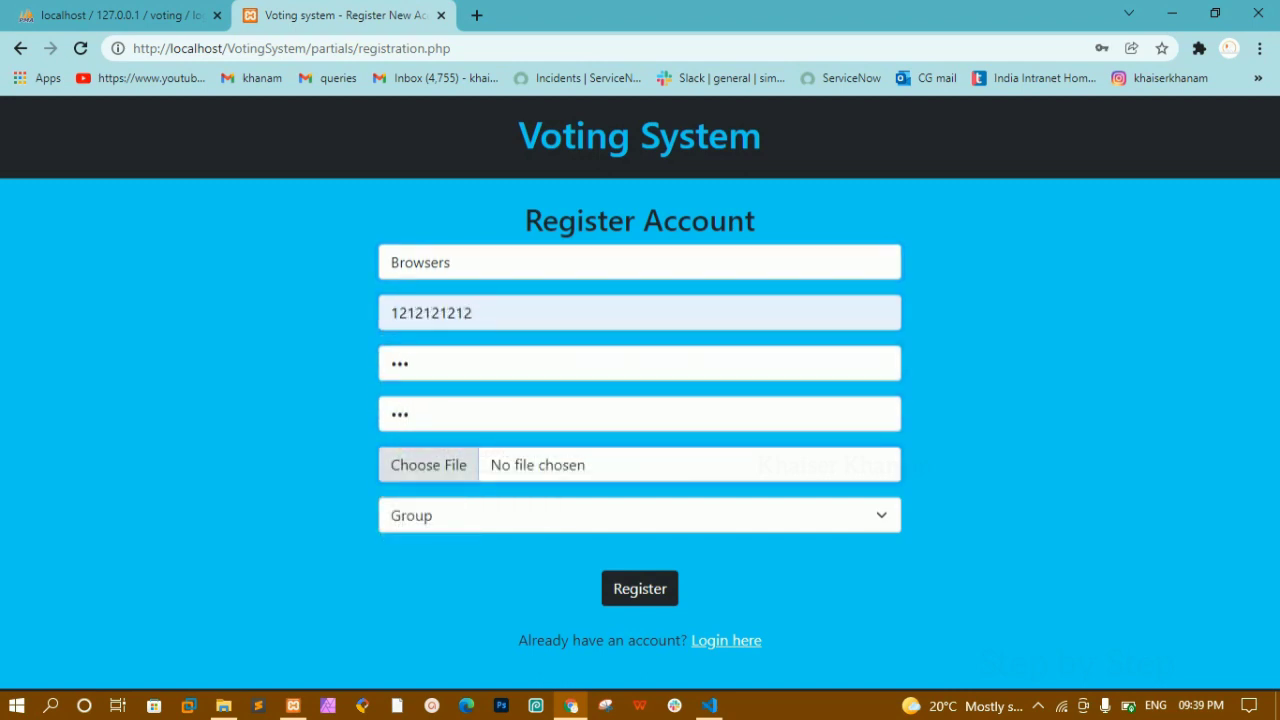
key(Return)
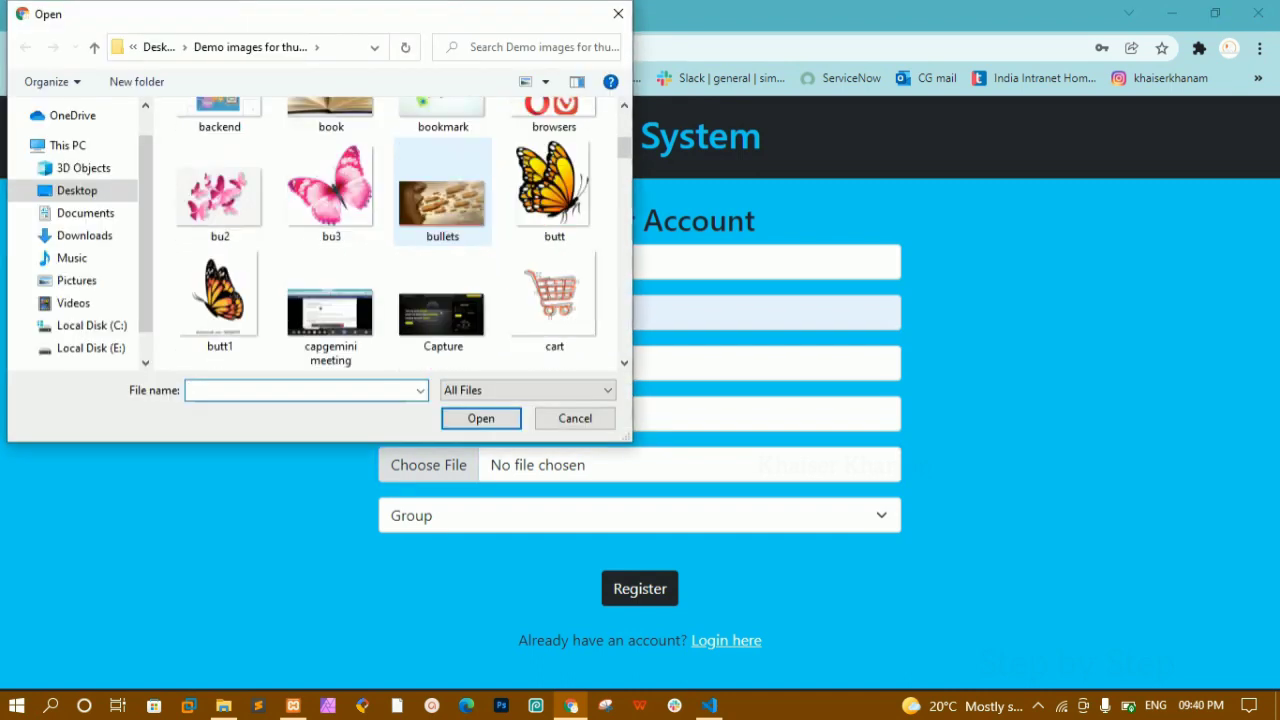
scroll(385, 235, up, 2)
click(554, 225)
key(Tab)
key(Return)
Leave the role as Group, submit the Browsers registration, and acknowledge the success message
key(Tab)
key(alt+Down)
key(Escape)
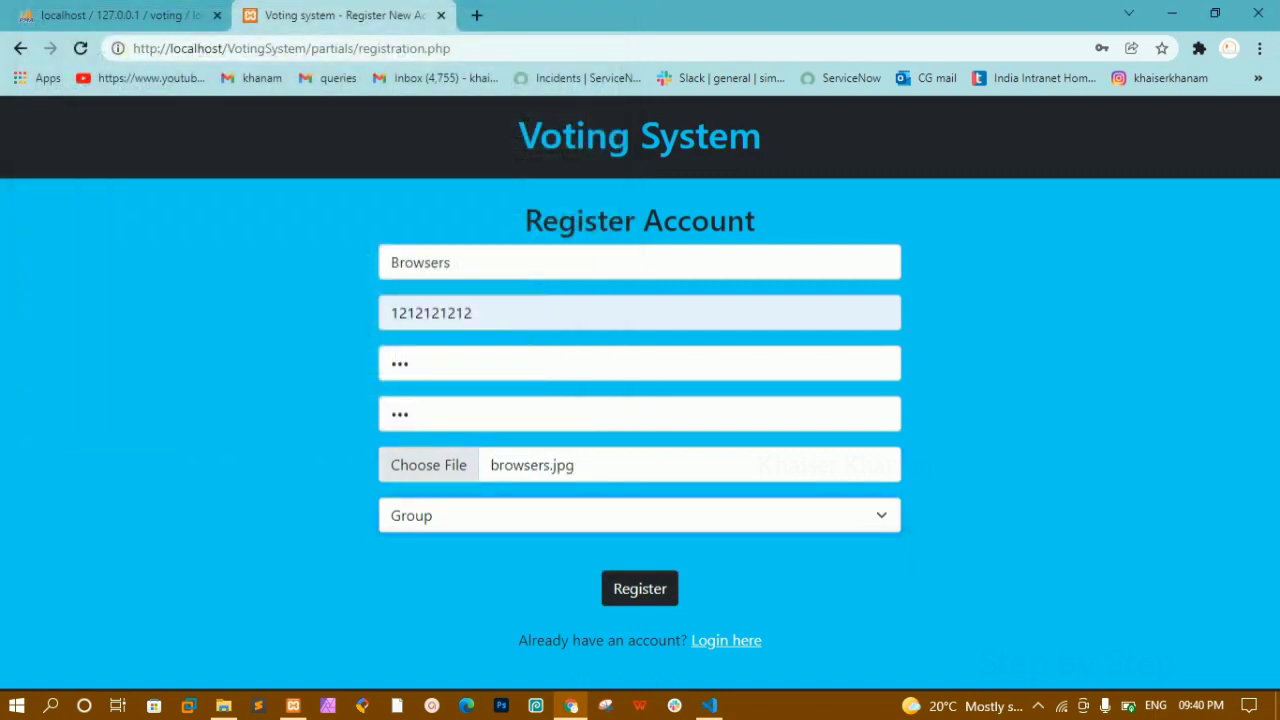
key(Tab)
key(Return)
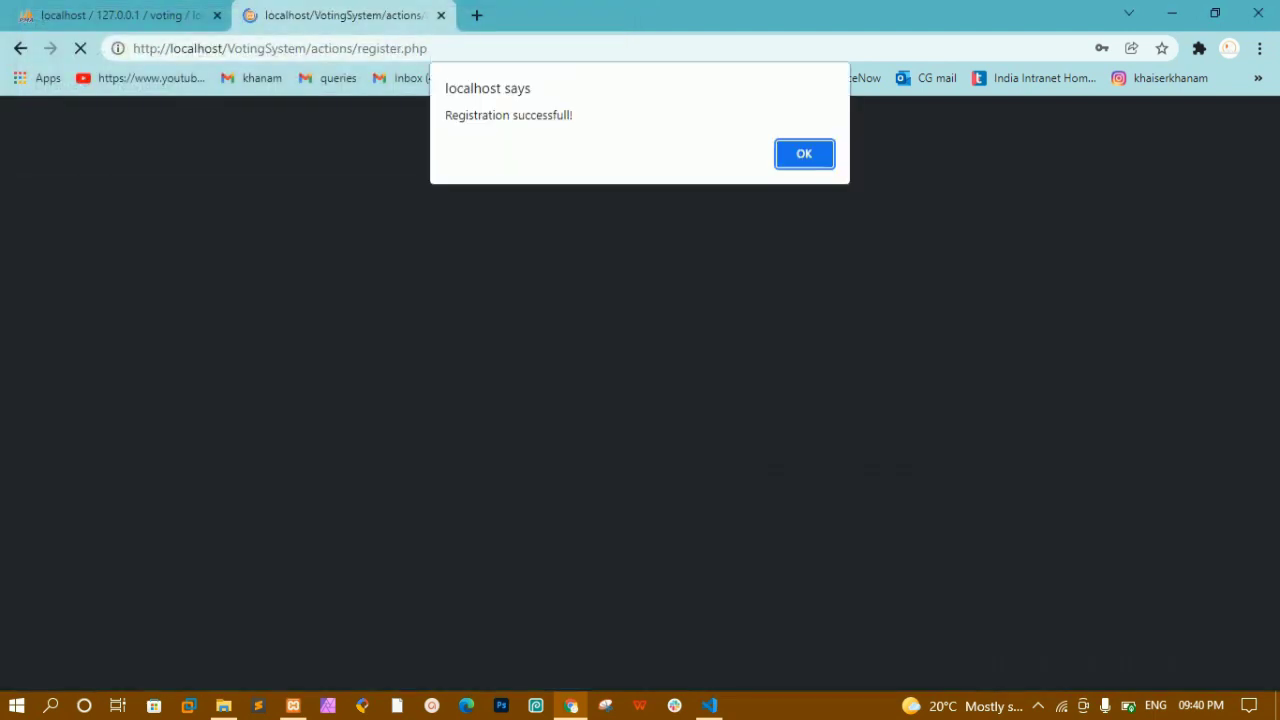
key(Return)
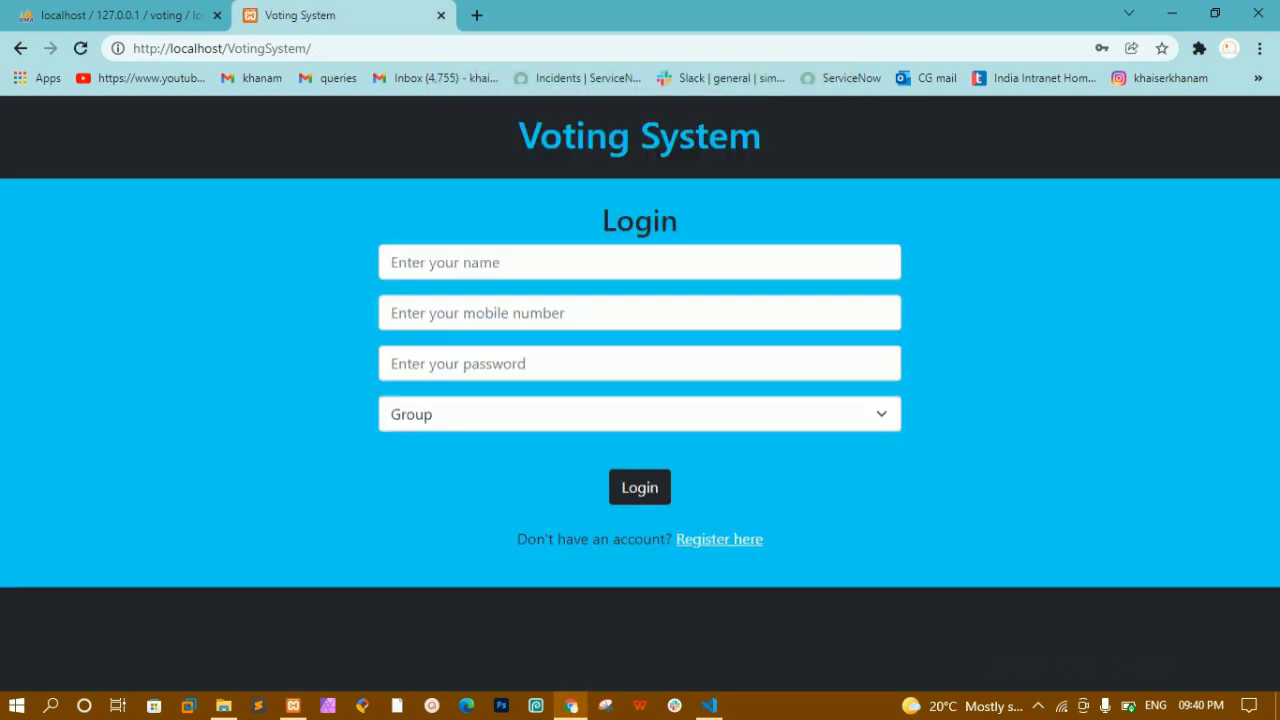
key(ctrl+1)
key(Return)
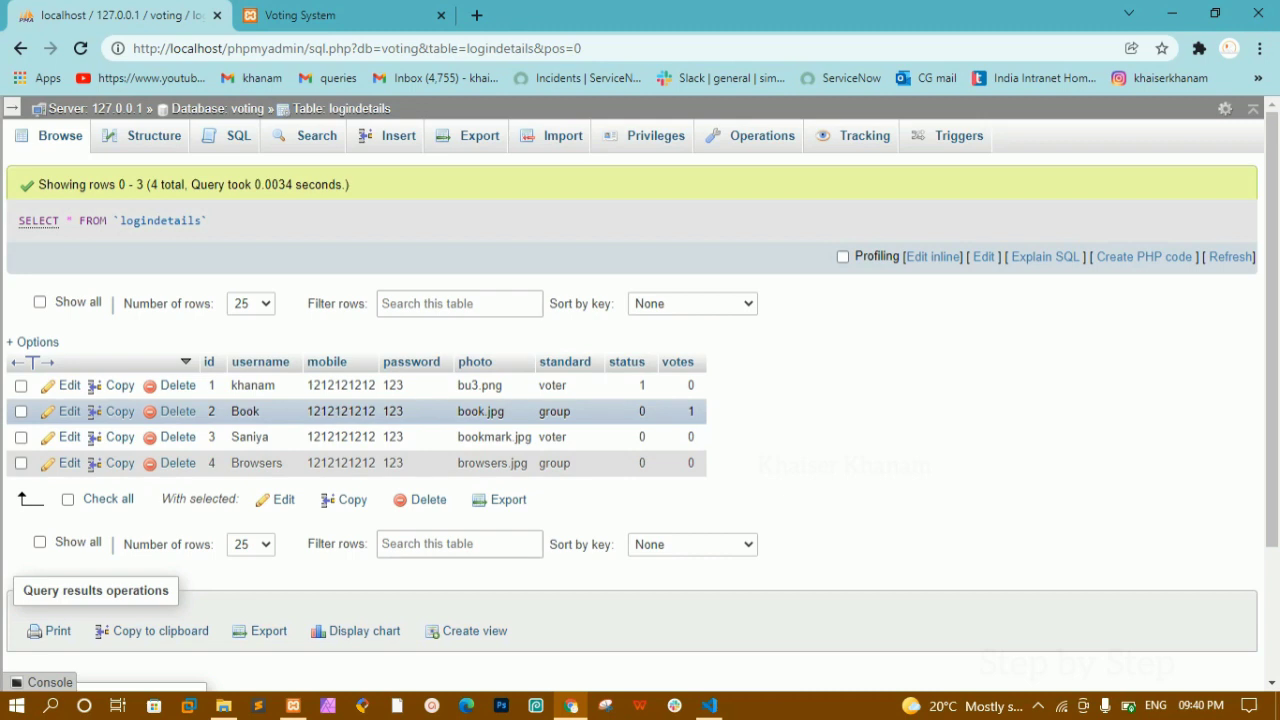
double_click(690, 411)
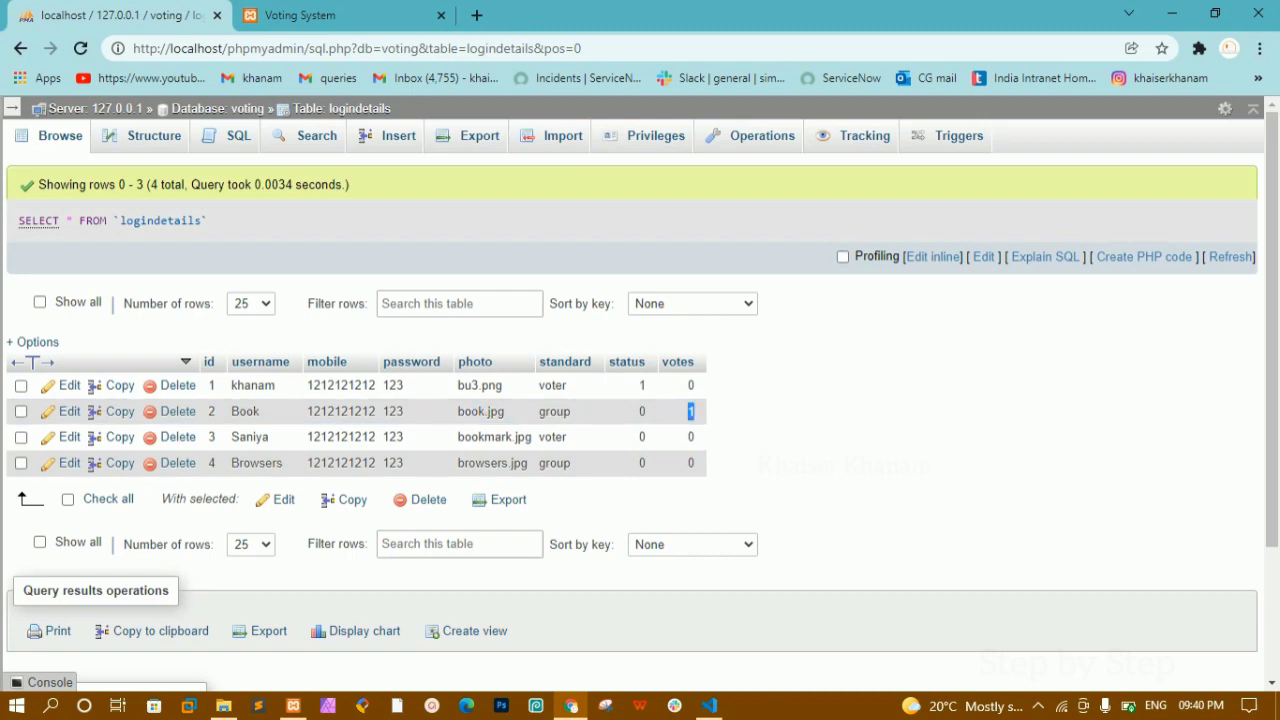
double_click(642, 385)
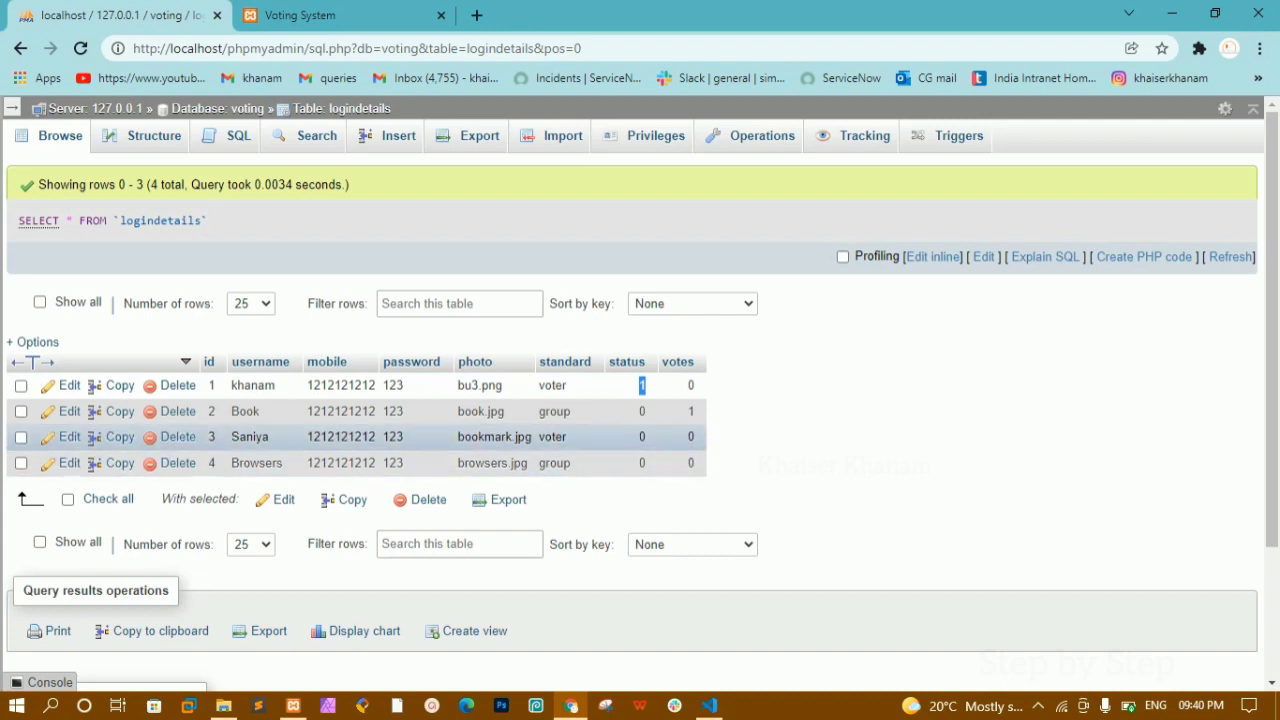
double_click(642, 436)
click(642, 436)
click(300, 15)
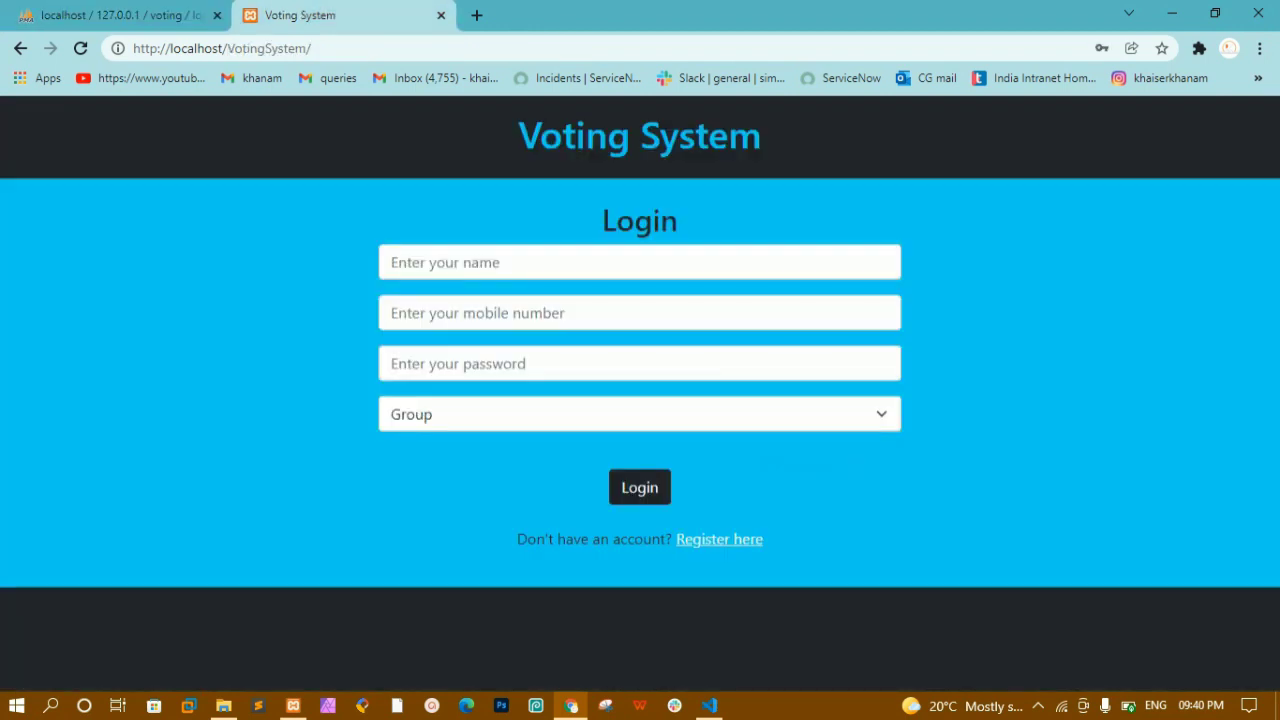
Check row 3's username in the database and fill the login name with the new voter's saved name
click(120, 15)
double_click(252, 436)
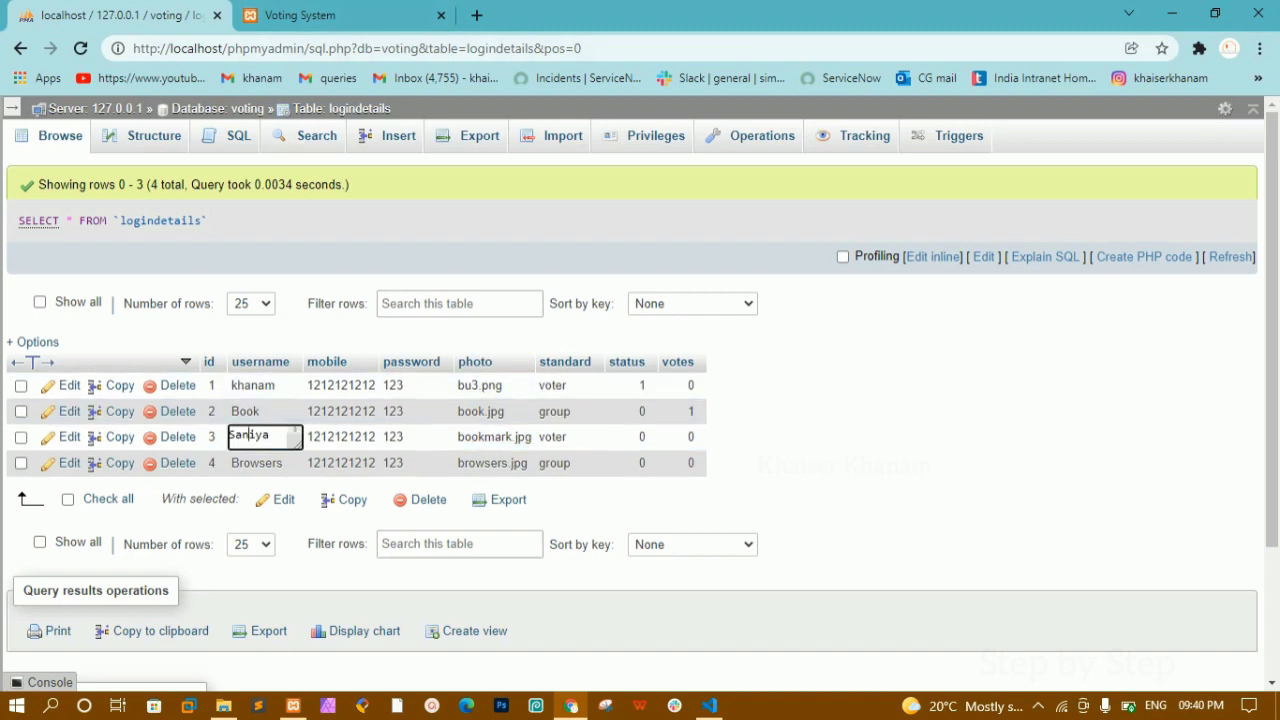
click(300, 15)
click(500, 262)
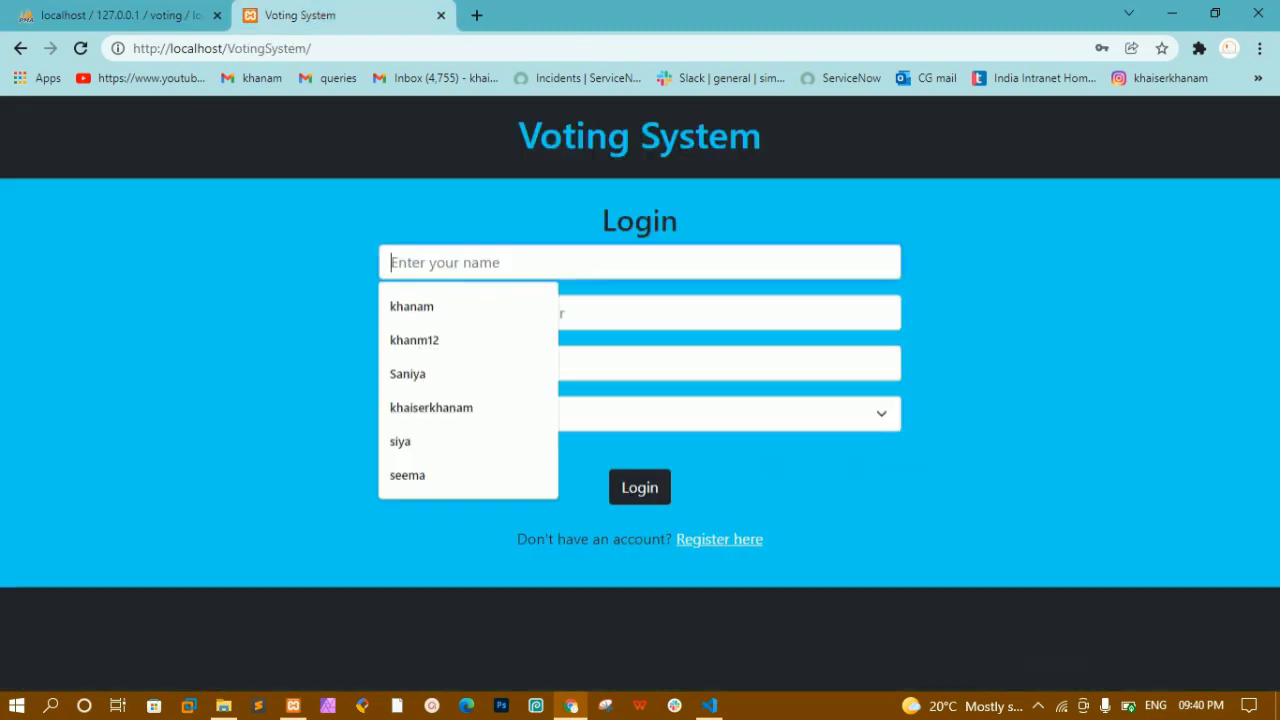
click(407, 373)
click(120, 15)
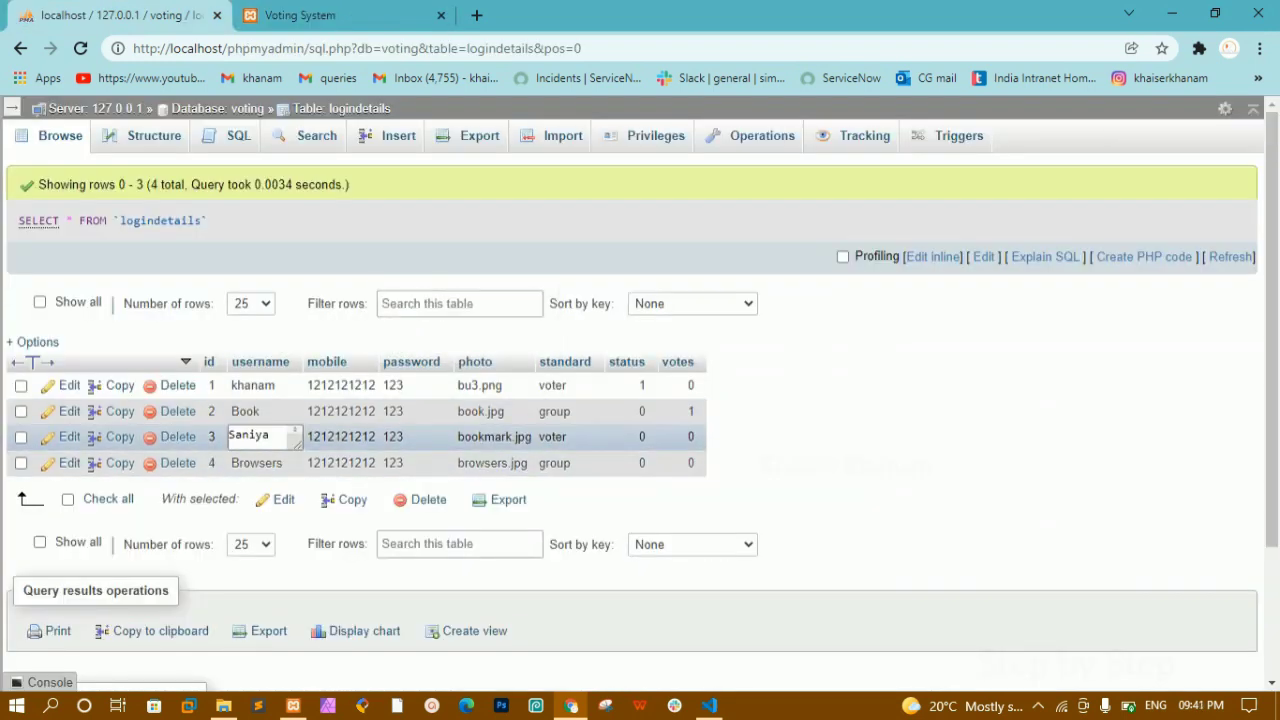
click(300, 15)
Fill in the saved mobile number and the password
click(500, 313)
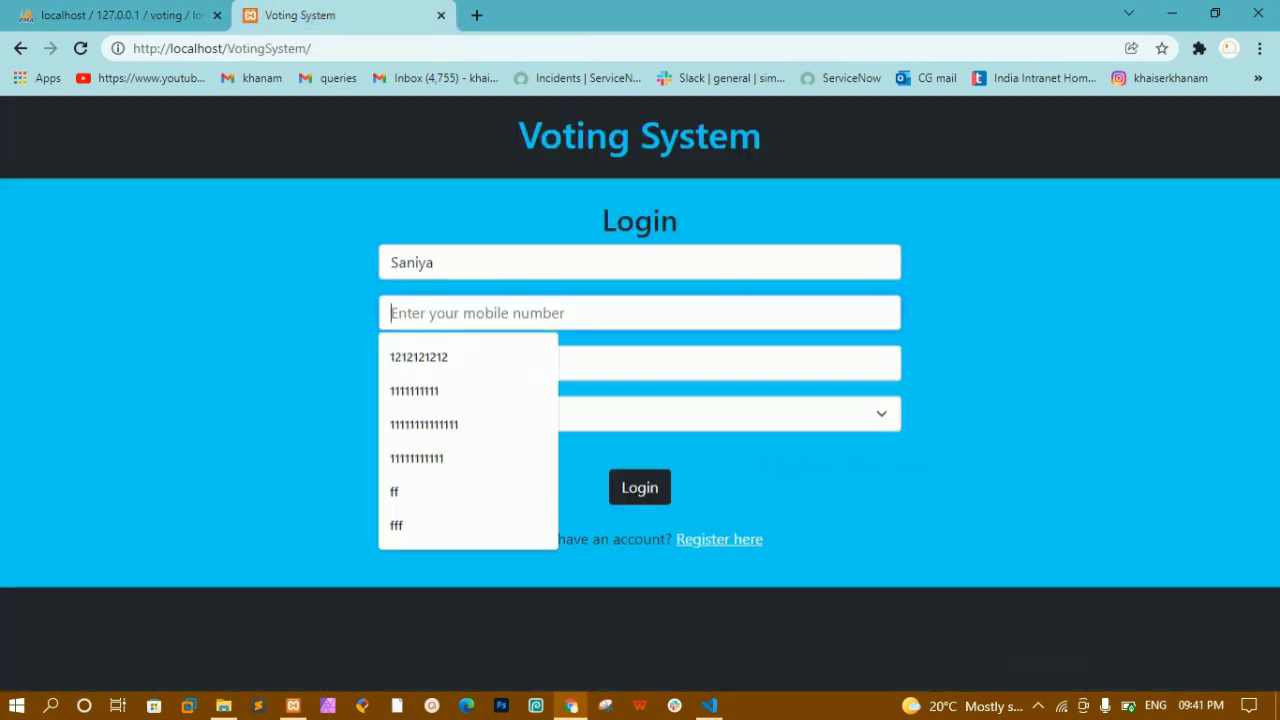
key(Down)
key(Return)
key(Tab)
text(123)
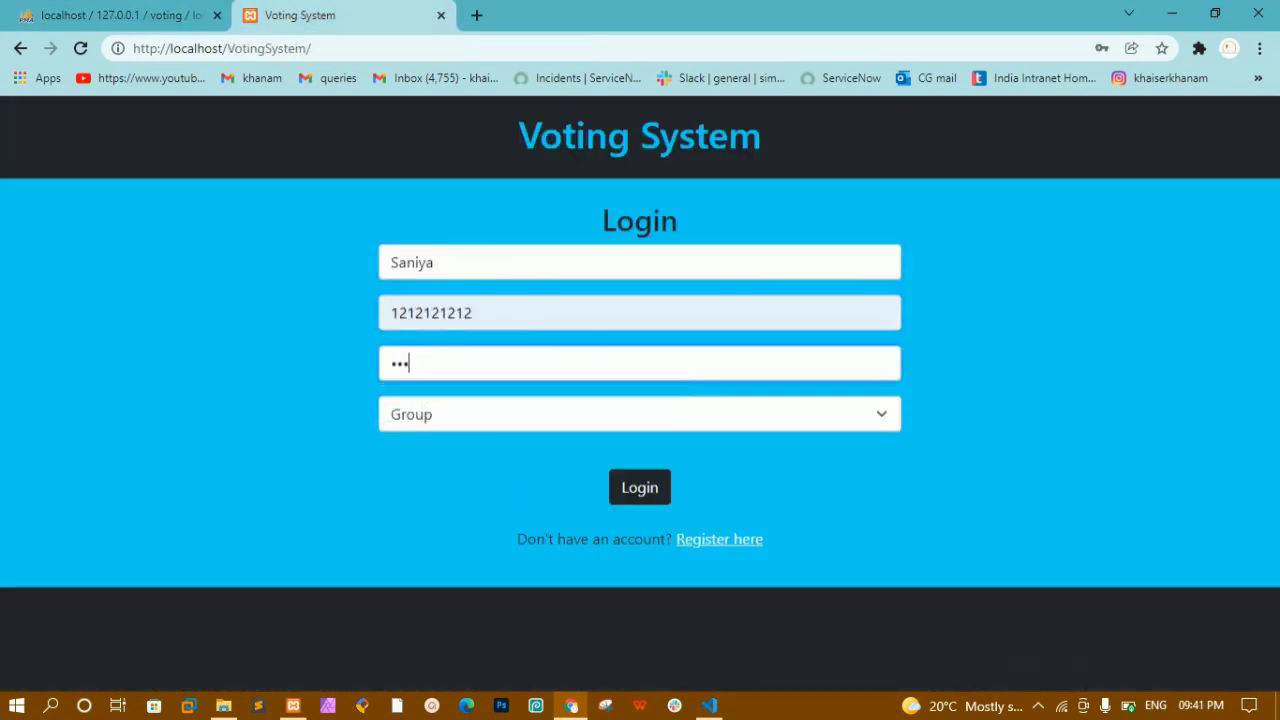
Select Voter as the login role
key(Tab)
key(space)
key(Down)
key(Return)
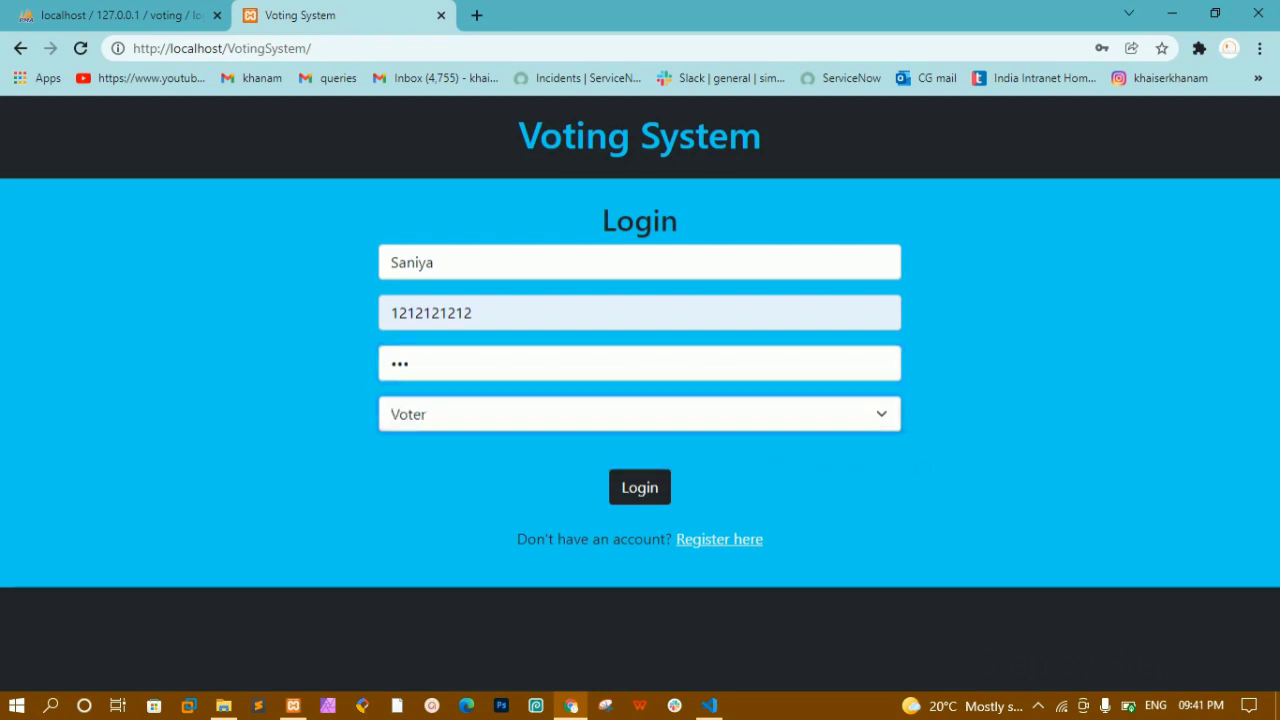
key(Tab)
Log in as the new voter and review the Browsers group, Book's 1 vote and Not Voted status
key(Return)
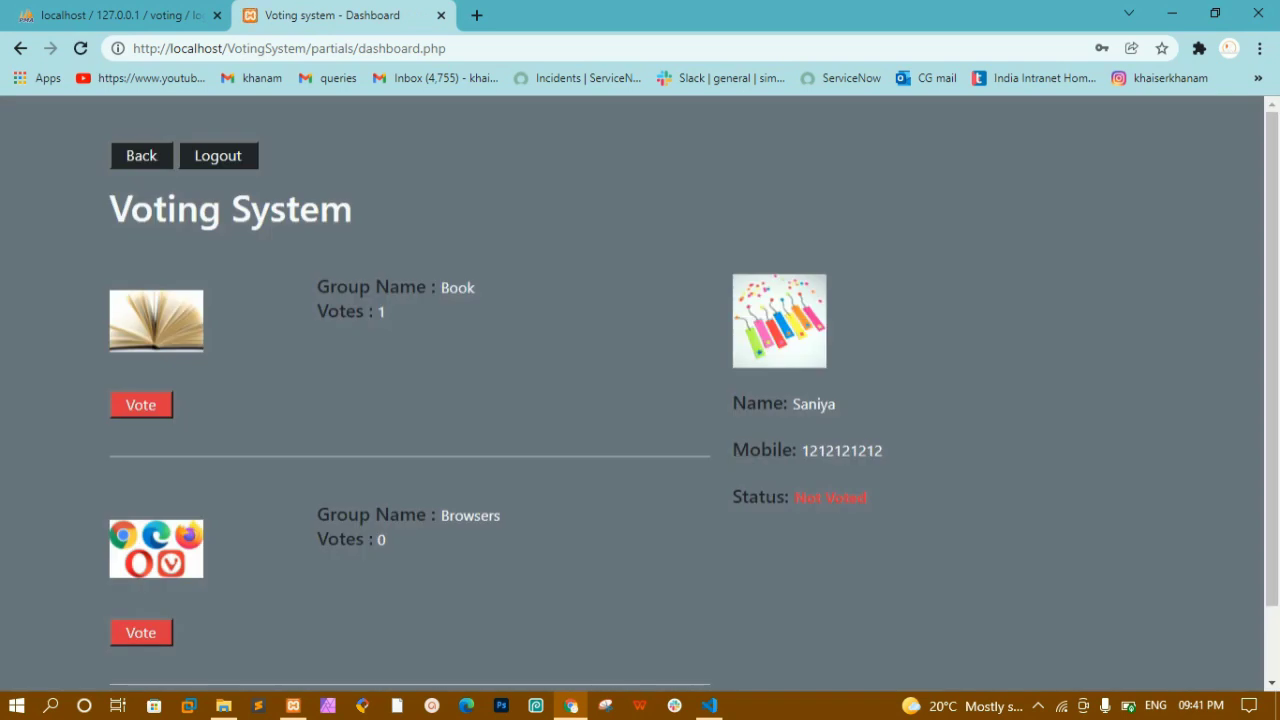
double_click(470, 515)
click(470, 515)
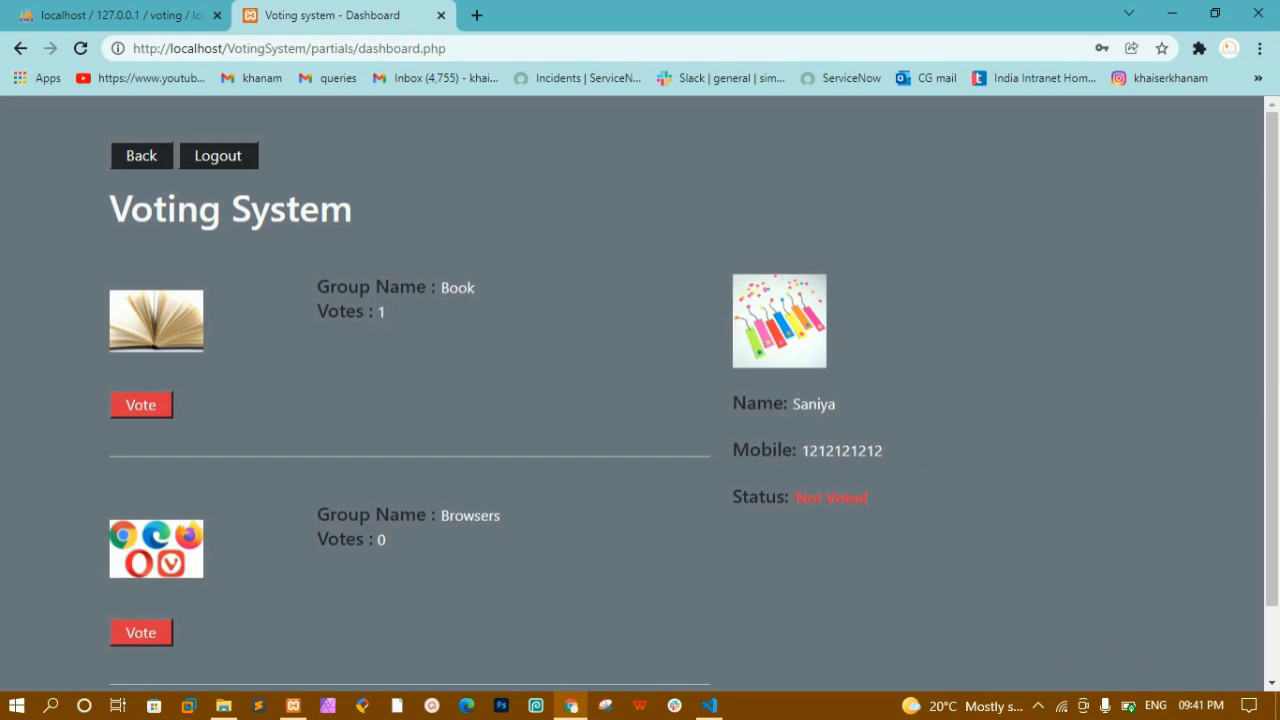
double_click(381, 311)
drag(794, 497, 866, 497)
scroll(640, 400, down, 2)
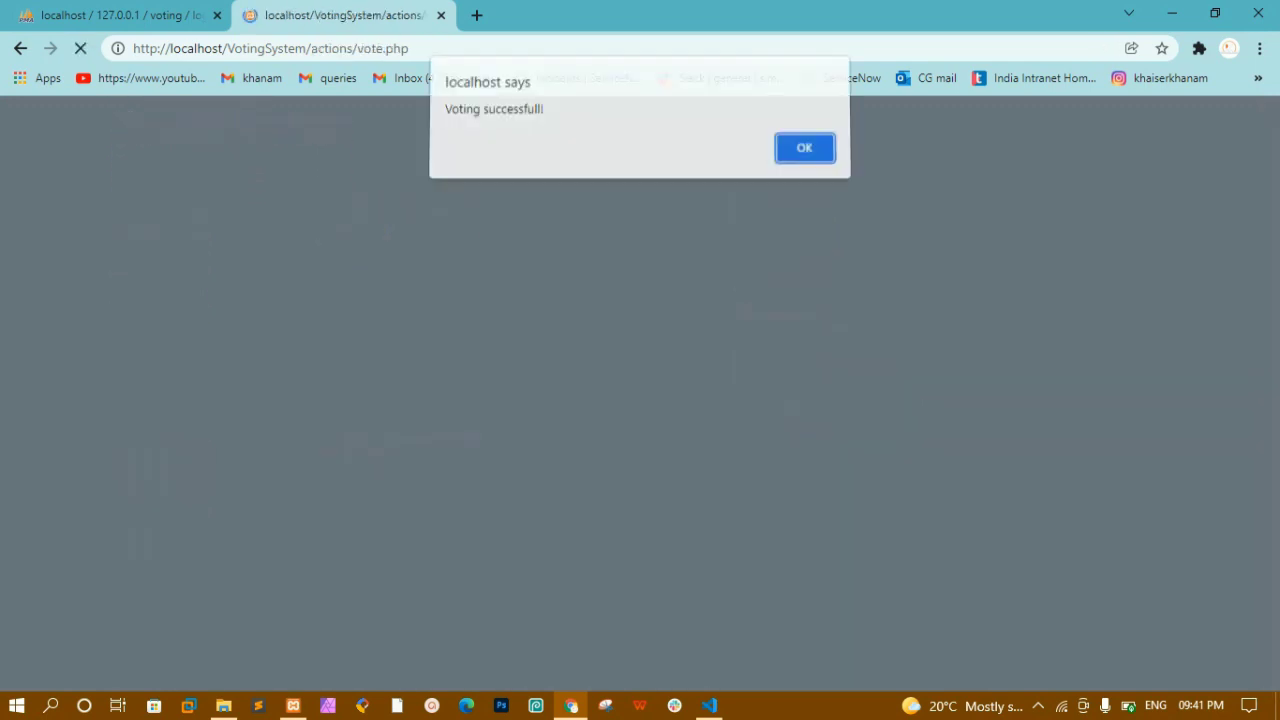
Dismiss the voting-successful alert and confirm the Voted status and Browsers' 1 vote
key(Return)
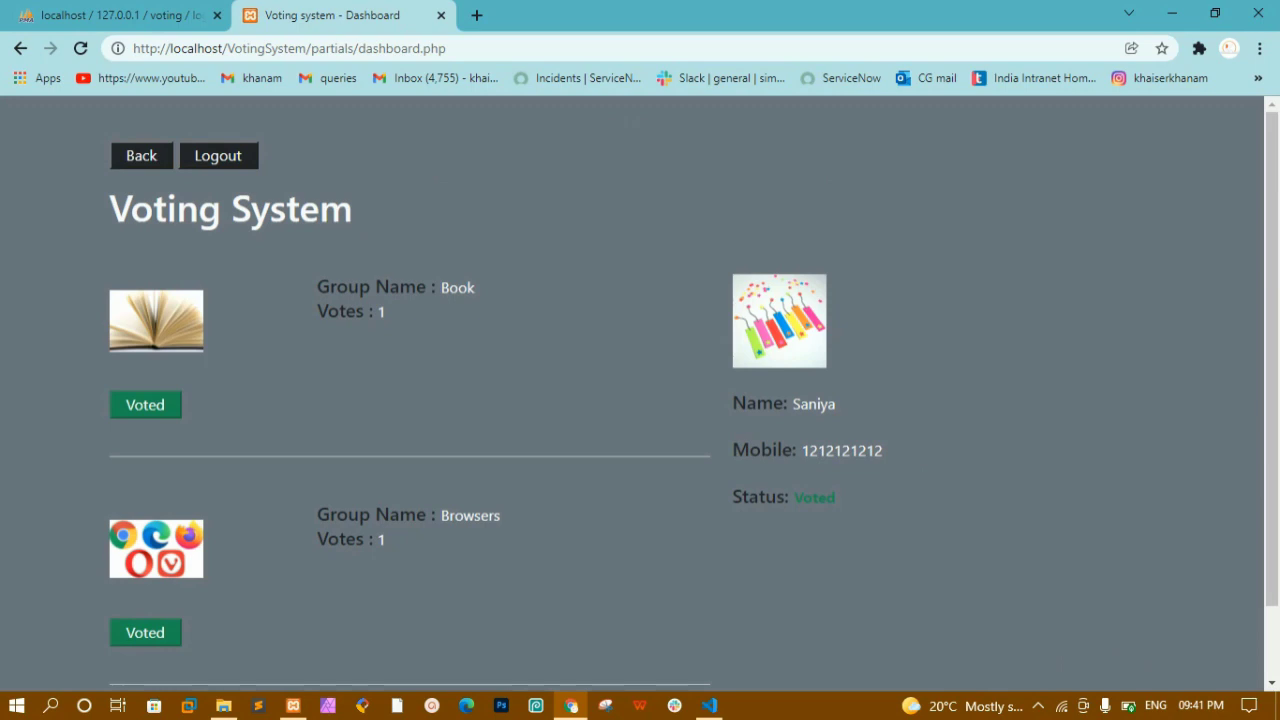
drag(805, 497, 837, 497)
double_click(380, 539)
Reload the logindetails table in the phpMyAdmin tab
key(ctrl+shift+Tab)
key(ctrl+l)
key(Return)
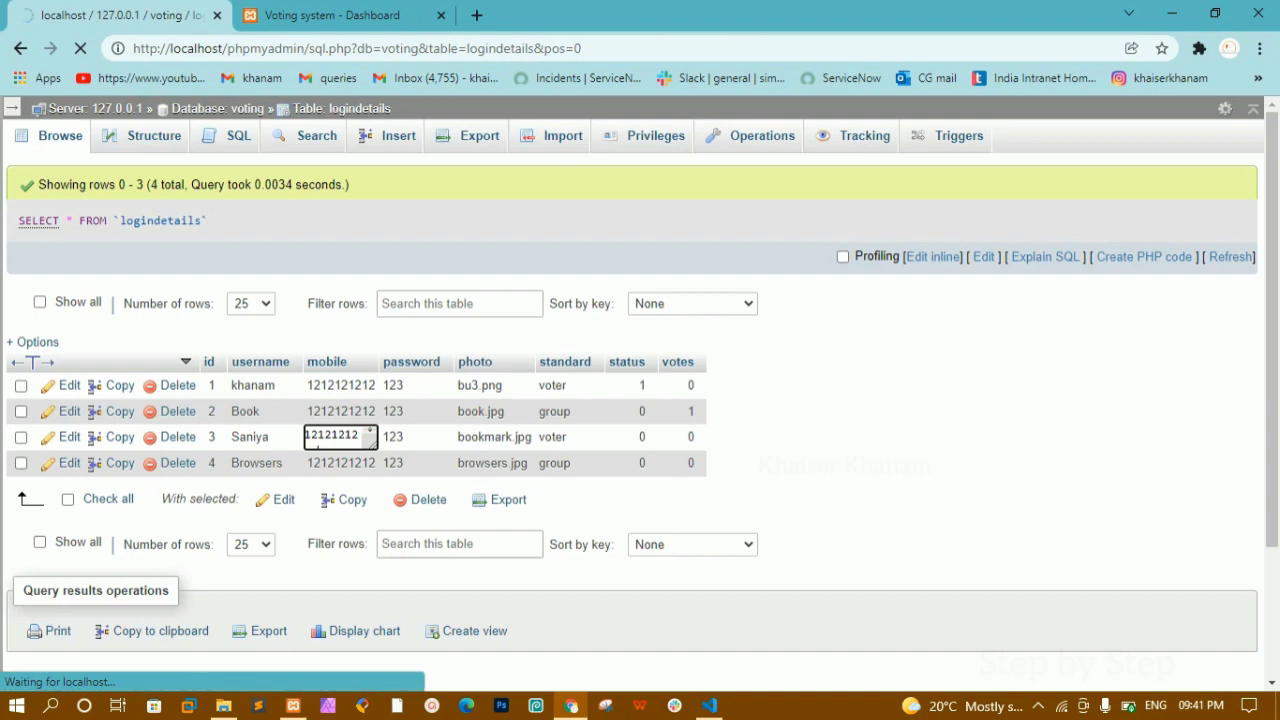